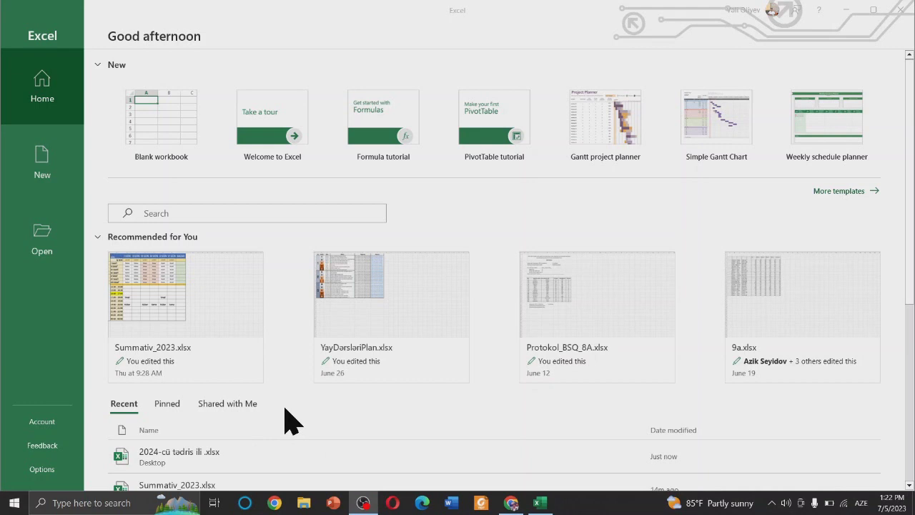
Scroll the Excel start page down to the Recent list showing 2024-cü tədris ili .xlsx.
scroll(290, 422, "down", 1)
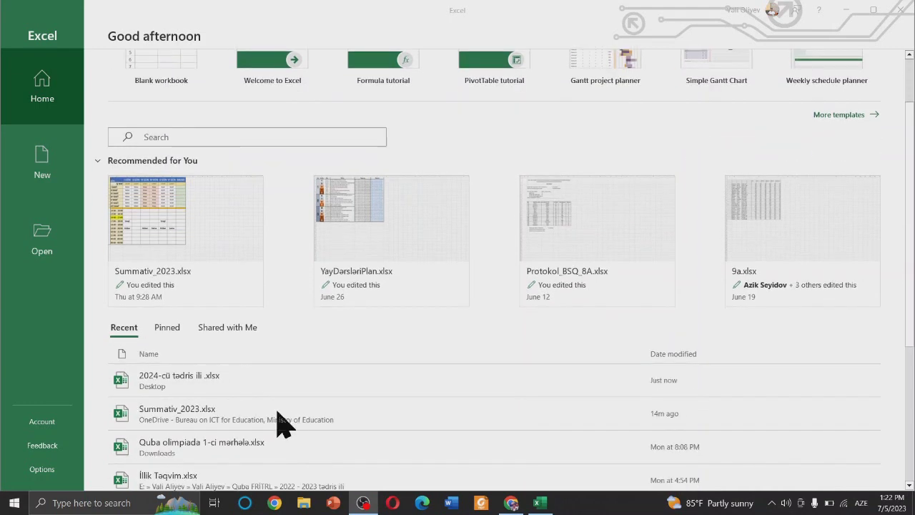
Open 2024-cü tədris ili.xlsx from the Recent list and submit its password.
left_click(182, 386)
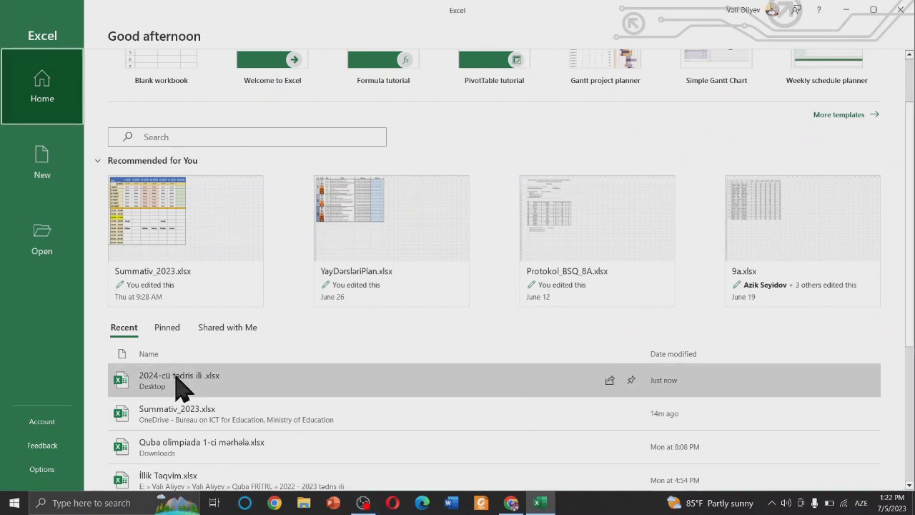
scroll(183, 386, "up", 2)
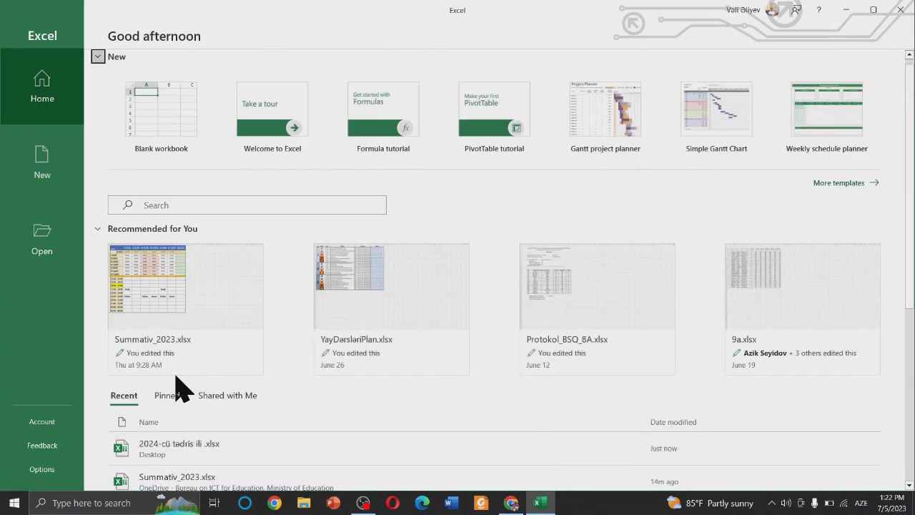
mouse_move(179, 448)
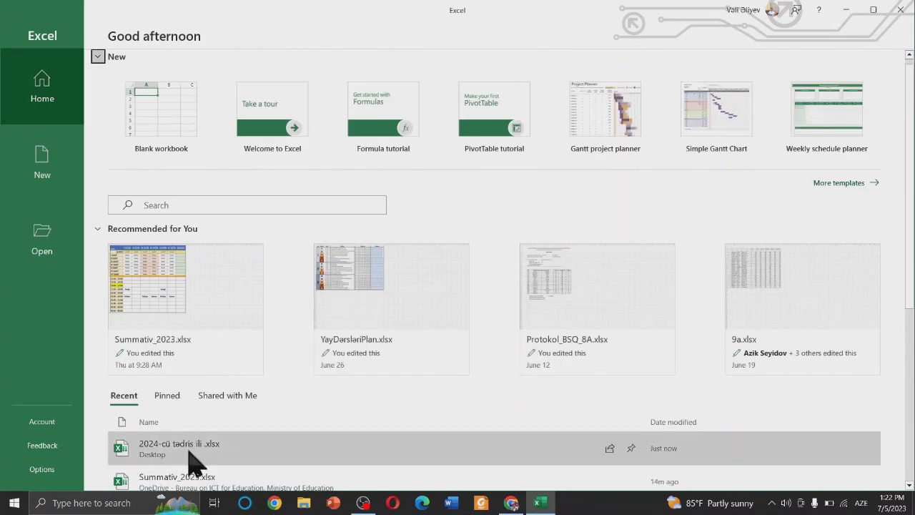
left_click(190, 453)
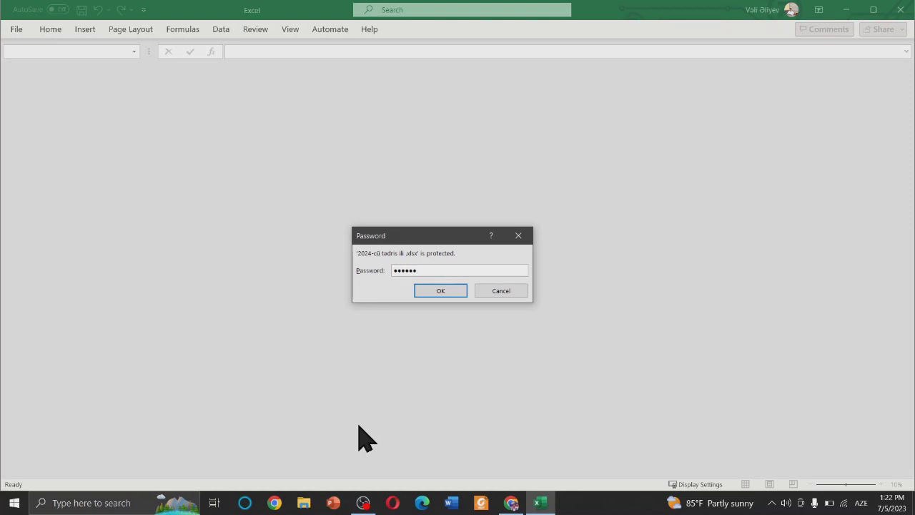
key("Return")
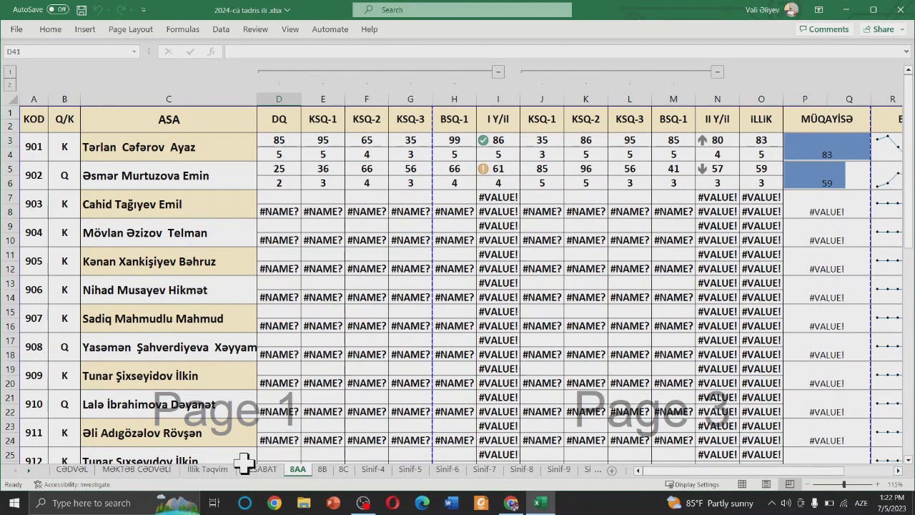
Switch to the CƏDVƏL sheet and dismiss the warning about editing the protected I SAAT cell.
left_click(71, 469)
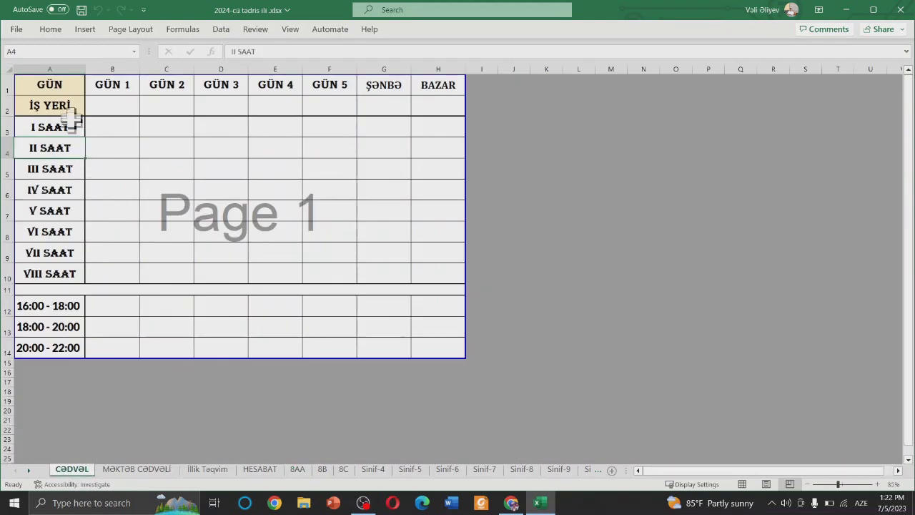
scroll(79, 129, "up", 1, "ctrl")
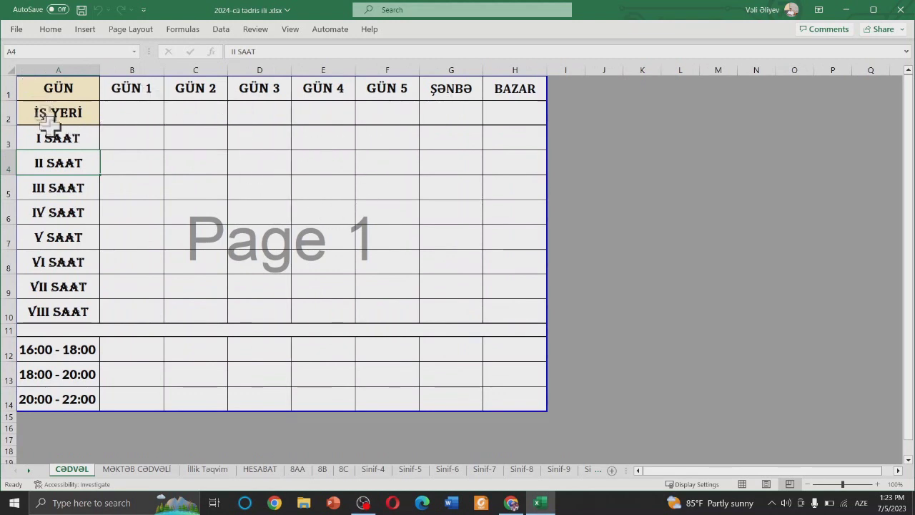
double_click(70, 140)
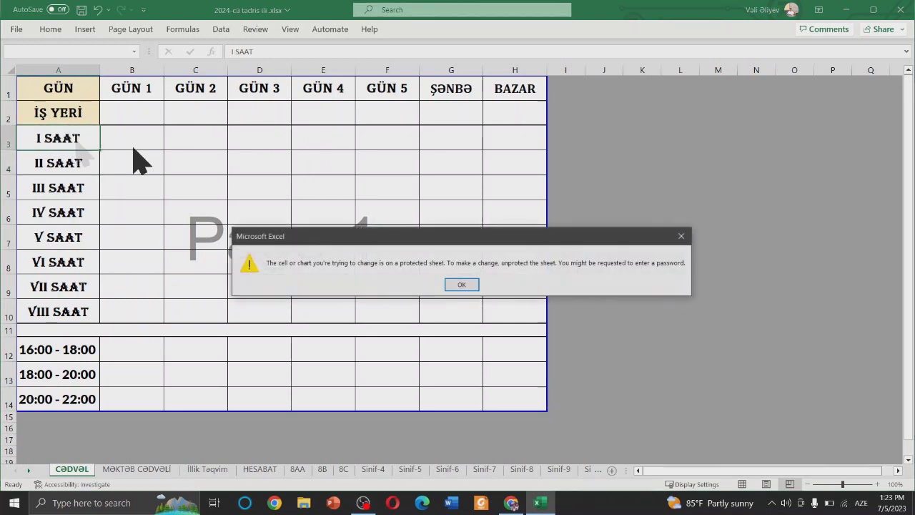
left_click(682, 239)
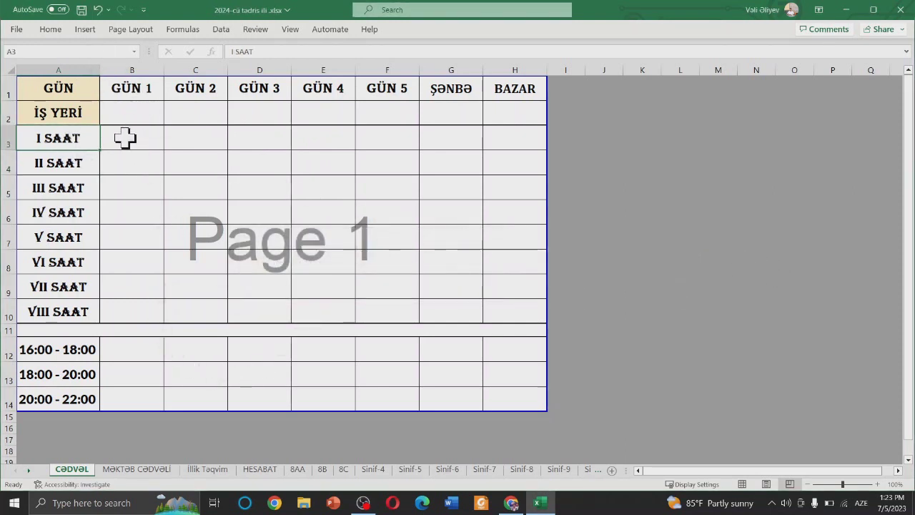
Enter 1 saylı, 7A and 8B in cells B2 to B4.
double_click(127, 113)
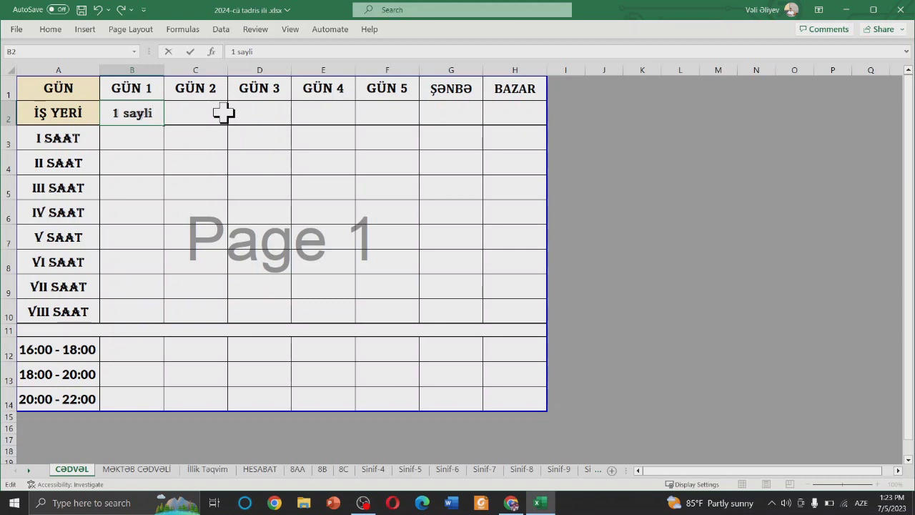
key("Return")
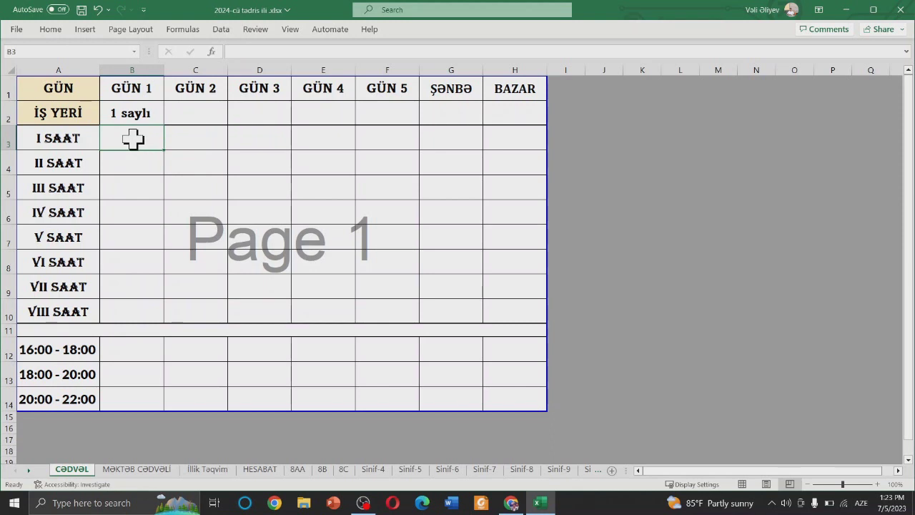
type("7A")
key("Return")
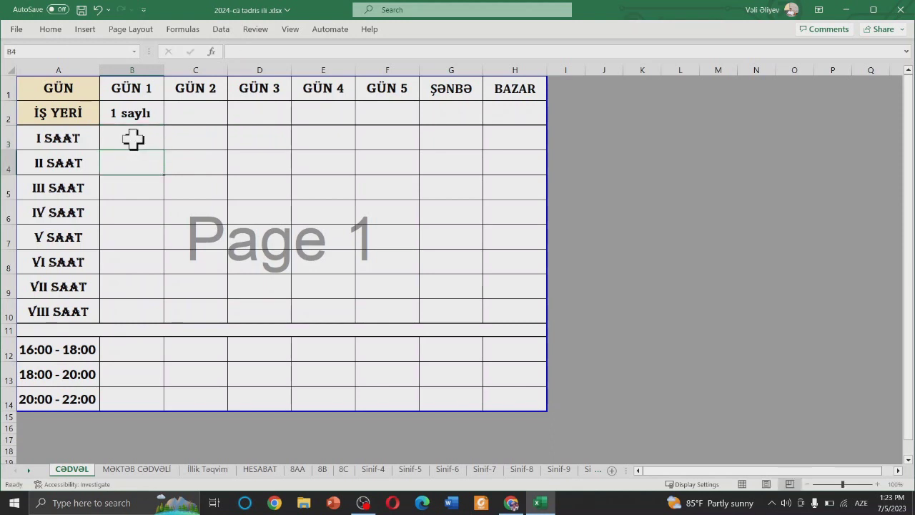
type("8B")
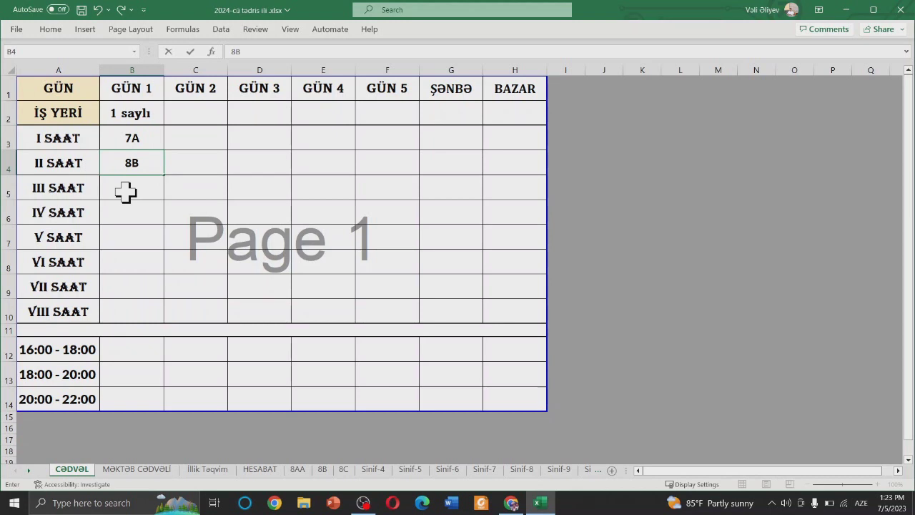
key("Return")
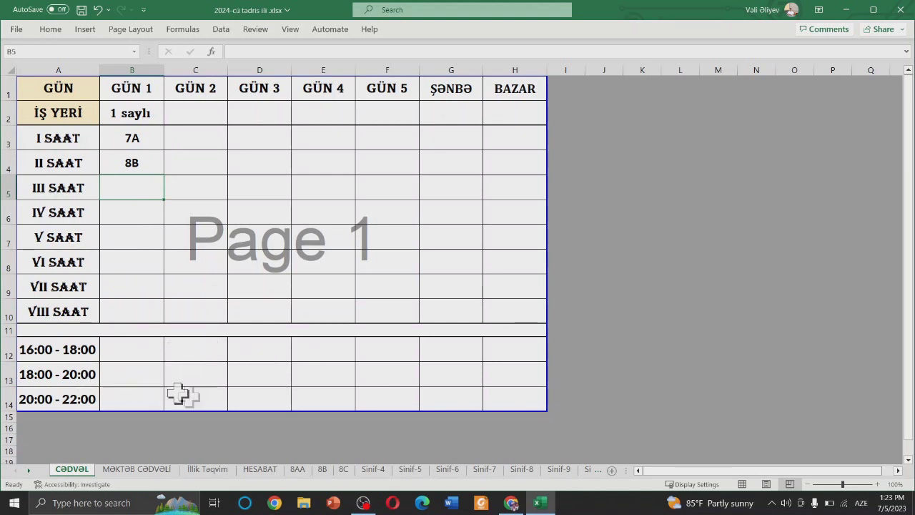
Enter M1 in cell C13 in the 18:00 - 20:00 row, then go to MƏKTƏB CƏDVƏLİ.
left_click(195, 370)
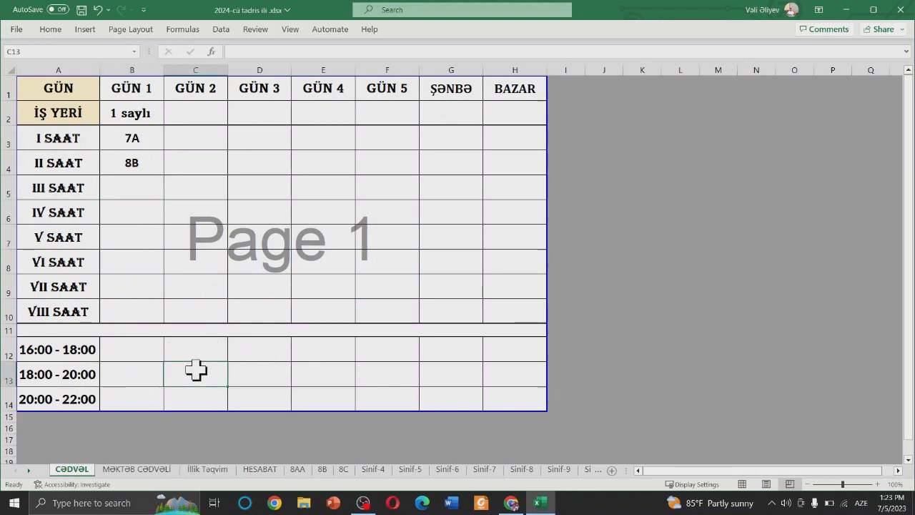
type("M1")
key("Return")
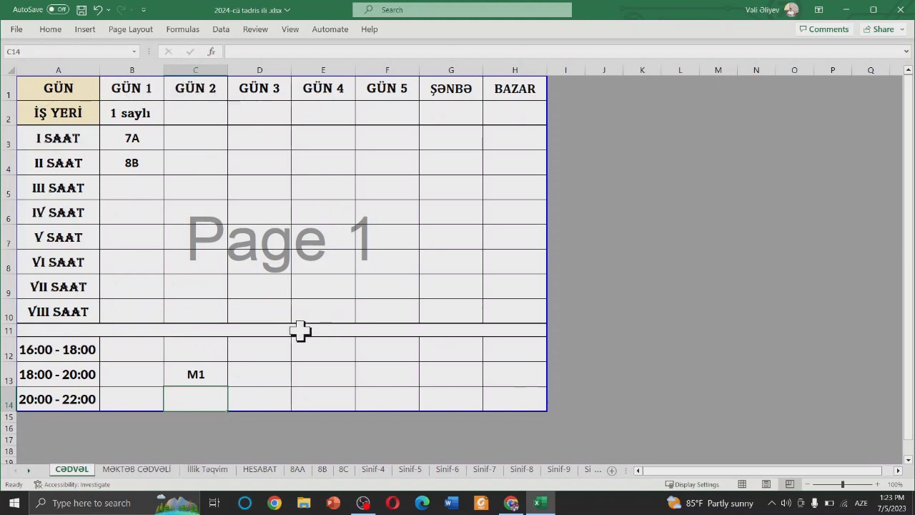
left_click(140, 472)
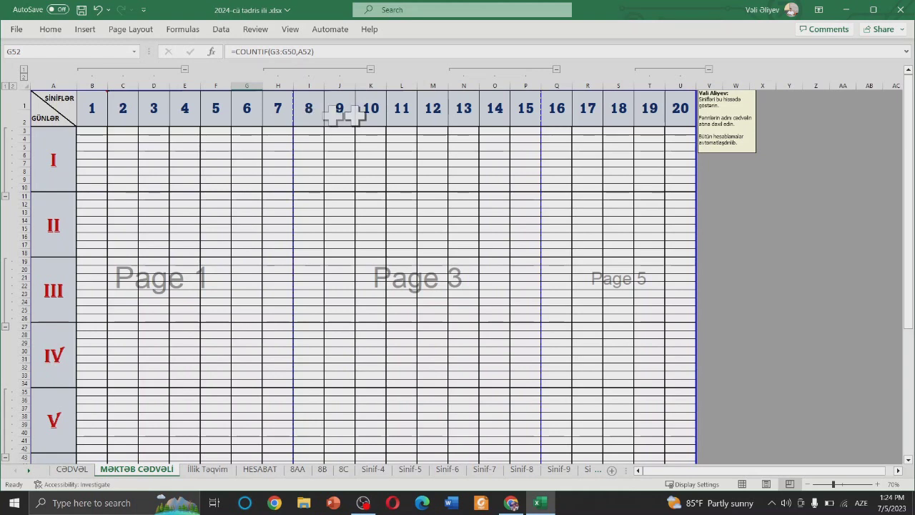
Dismiss the protected-sheet warning and unprotect MƏKTƏB CƏDVƏLİ via Review > Unprotect Sheet.
left_click(185, 70)
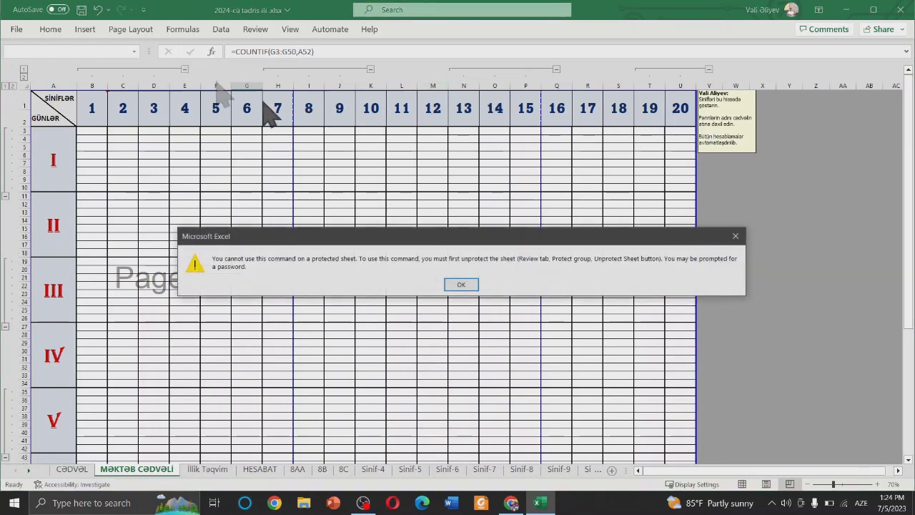
left_click(463, 286)
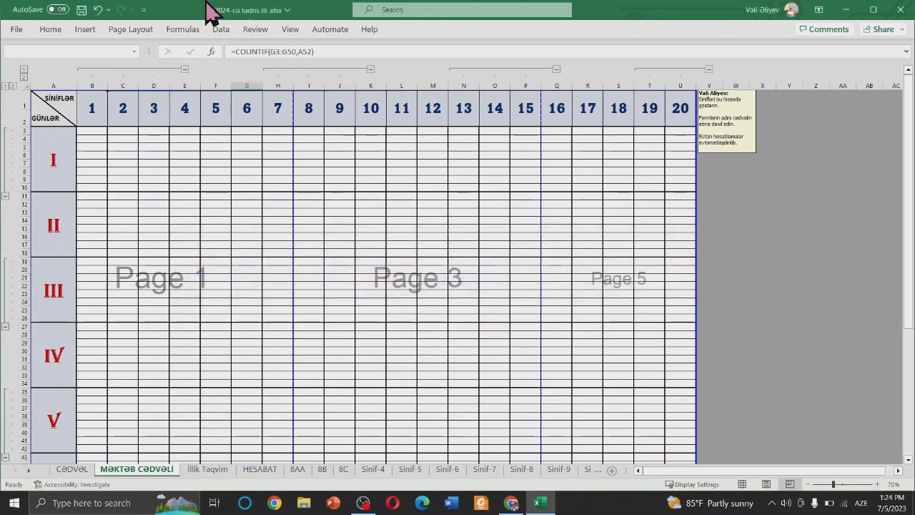
left_click(259, 30)
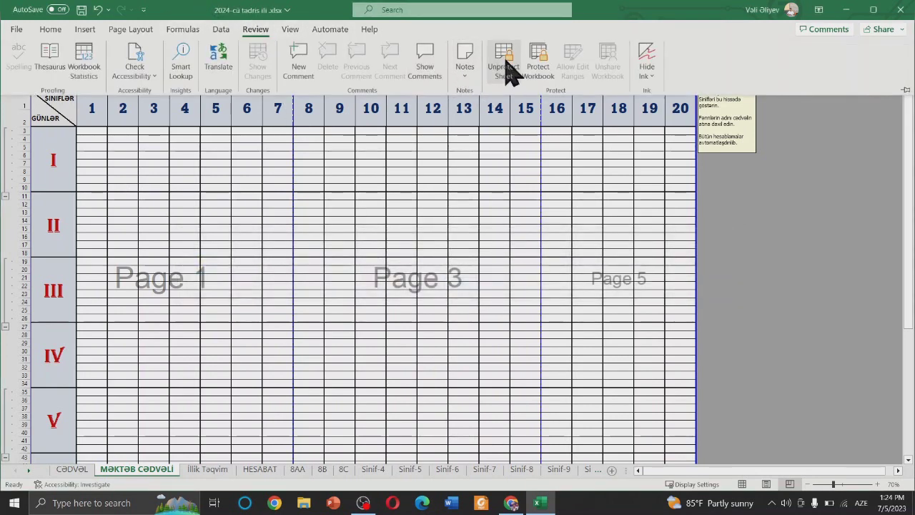
left_click(503, 64)
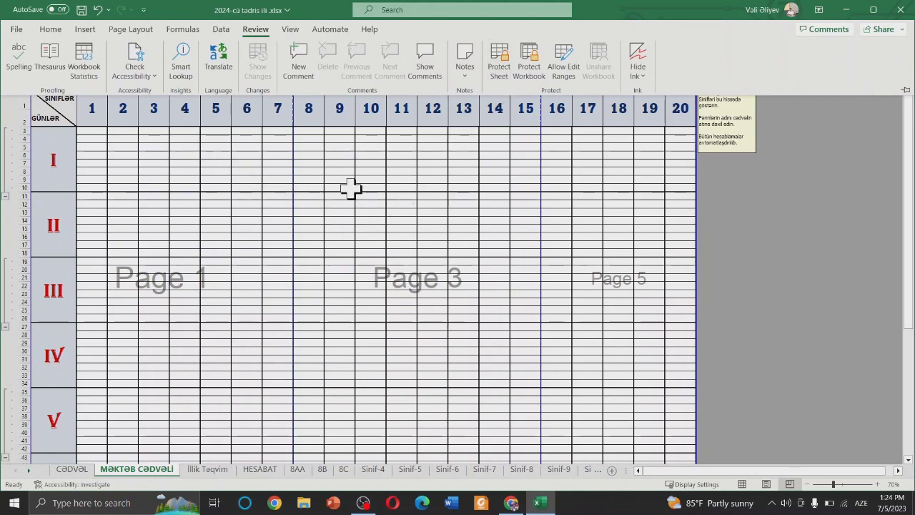
left_click(736, 212)
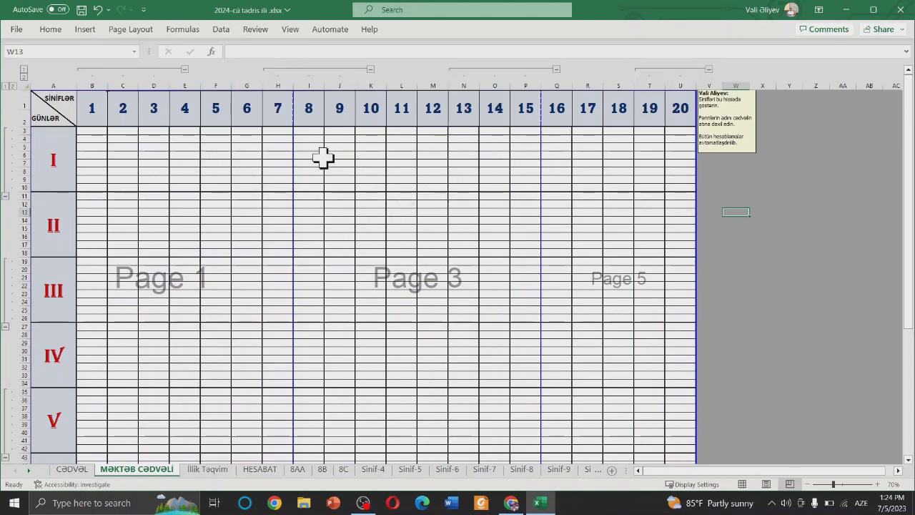
Collapse the column groups for classes 1–3, 7–9, 13–15, 19–20 and the rows for days I, III, V.
left_click(185, 69)
left_click(278, 70)
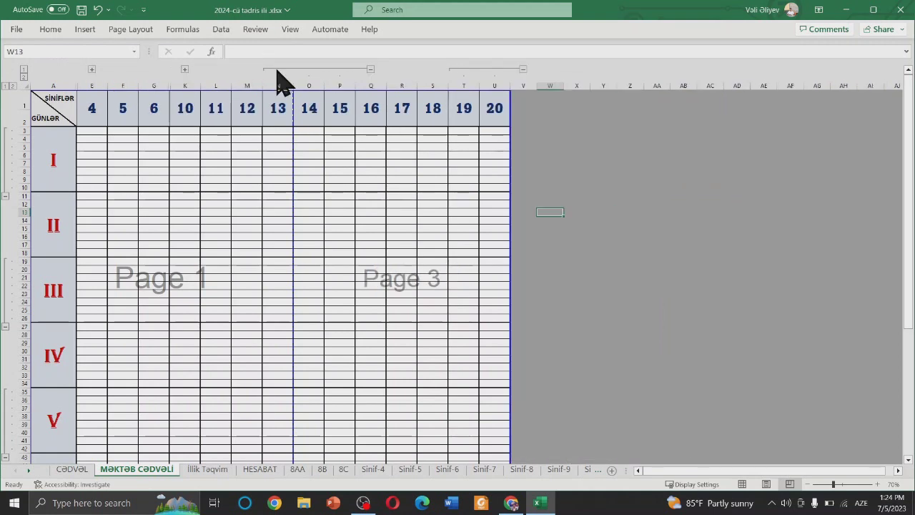
left_click(370, 69)
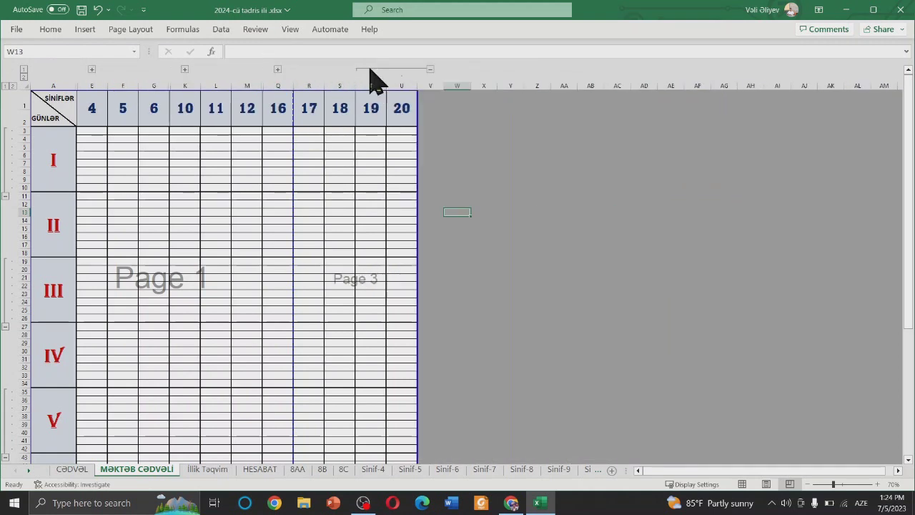
left_click(431, 69)
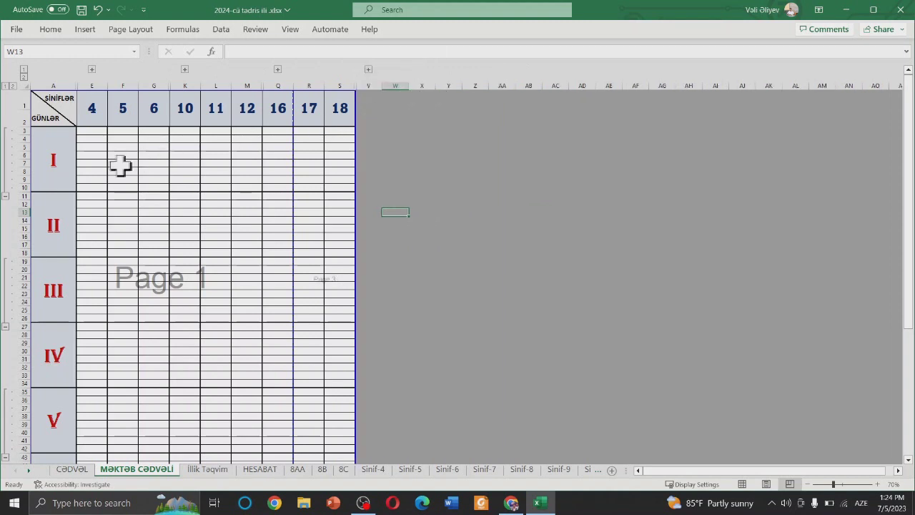
left_click(5, 197)
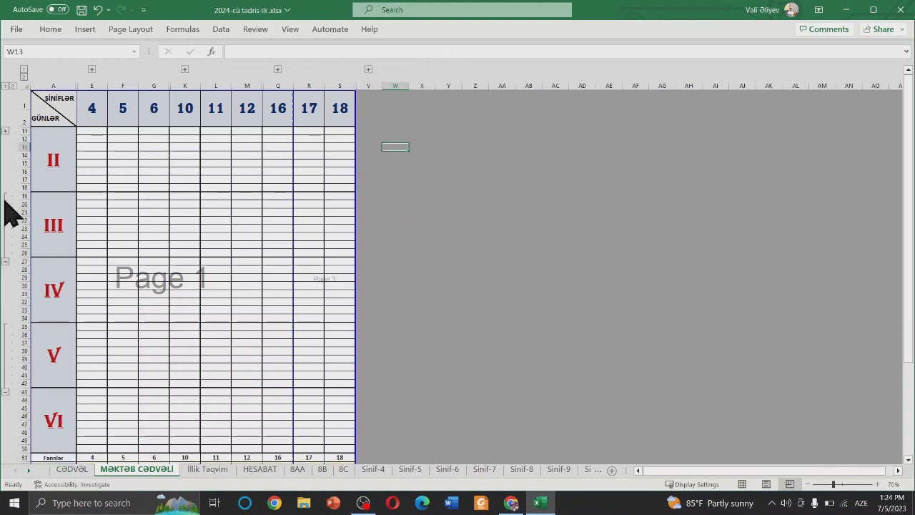
left_click(5, 262)
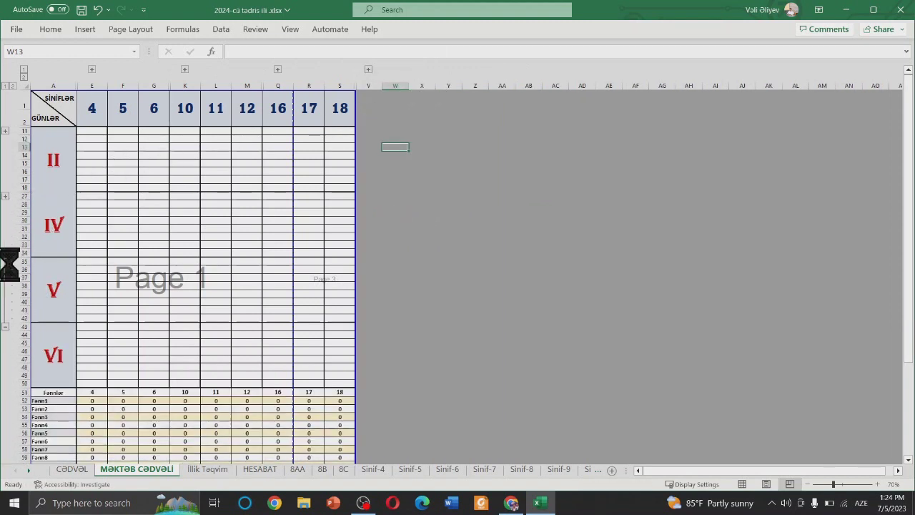
left_click(5, 326)
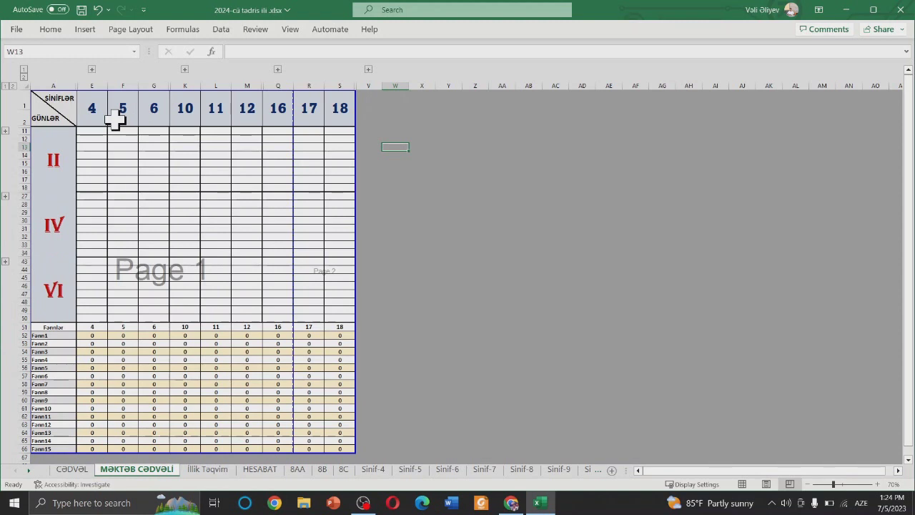
Expand those column and row groups again so classes 1–20 and all days show.
left_click(91, 69)
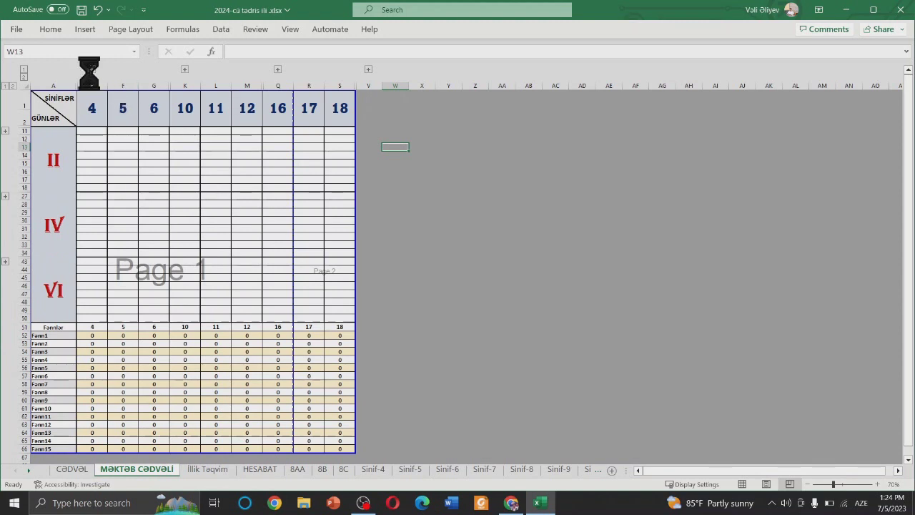
left_click(278, 68)
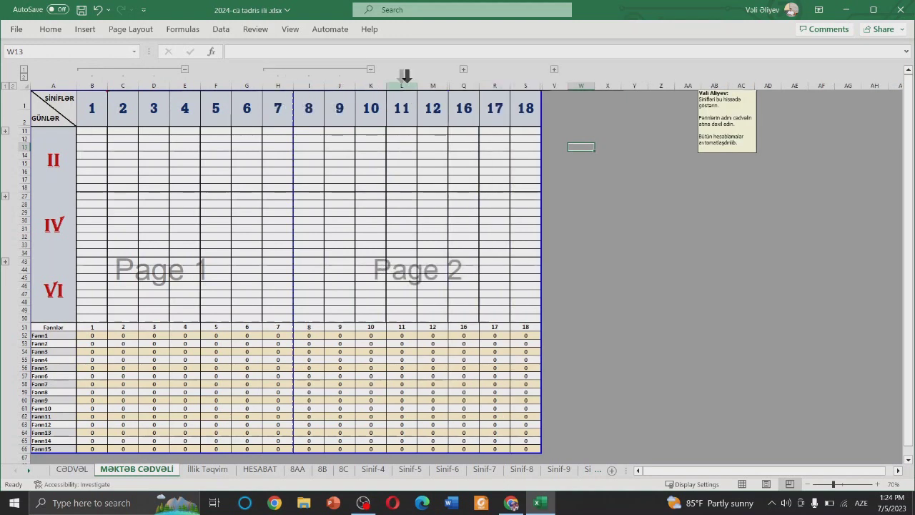
left_click(463, 69)
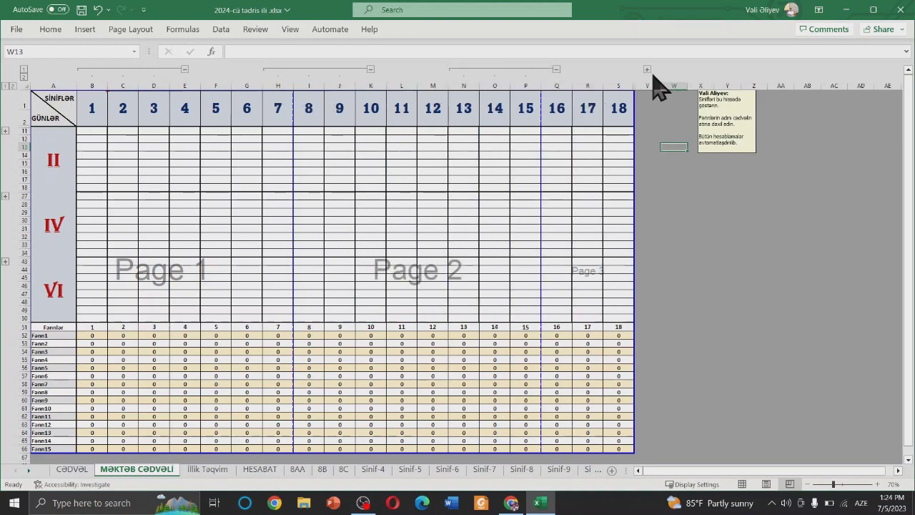
left_click(646, 69)
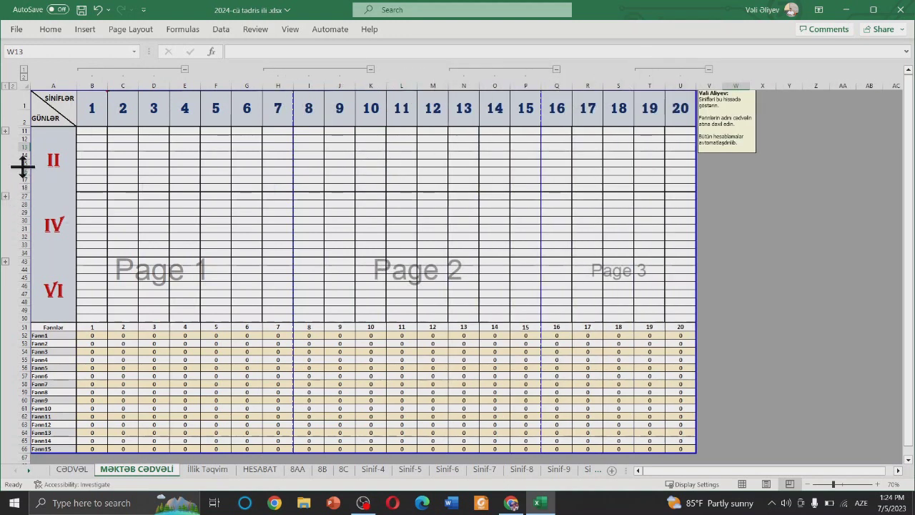
left_click(5, 131)
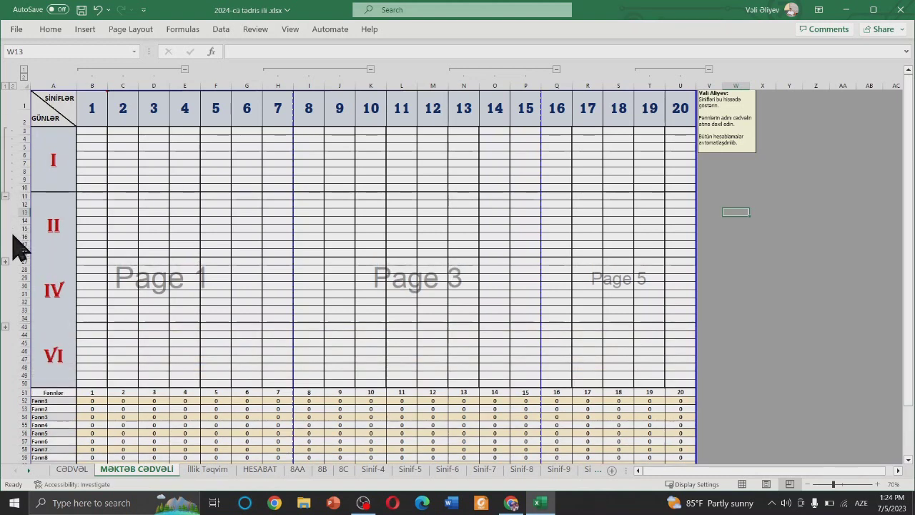
left_click(5, 261)
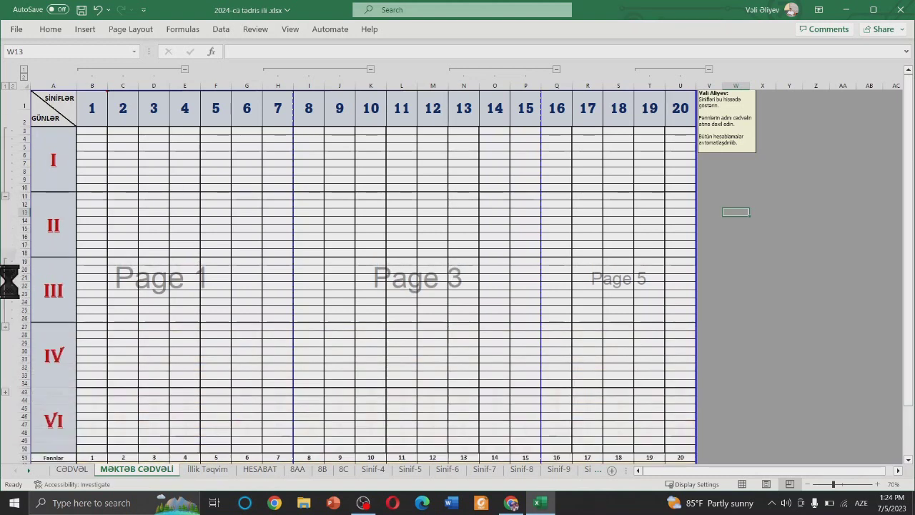
left_click(5, 392)
scroll(174, 366, "down", 2)
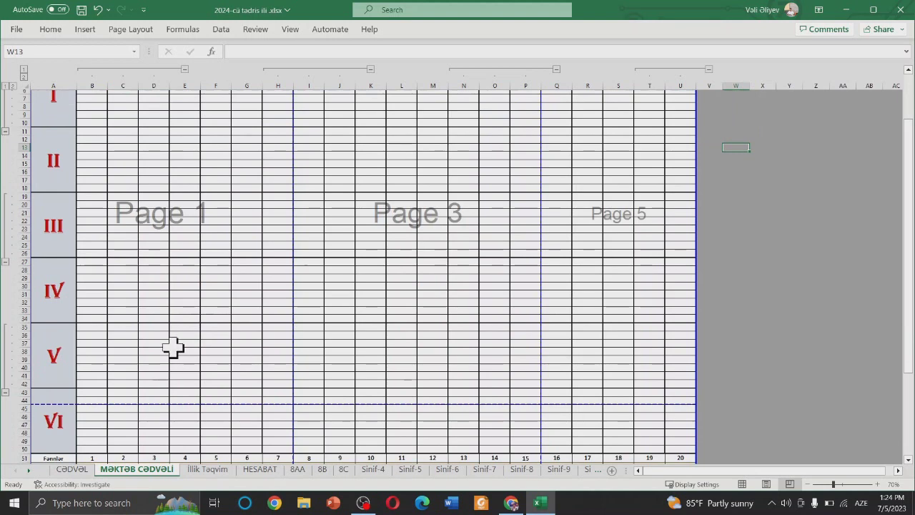
scroll(187, 353, "down", 4)
scroll(184, 357, "down", 1)
scroll(183, 357, "down", 2)
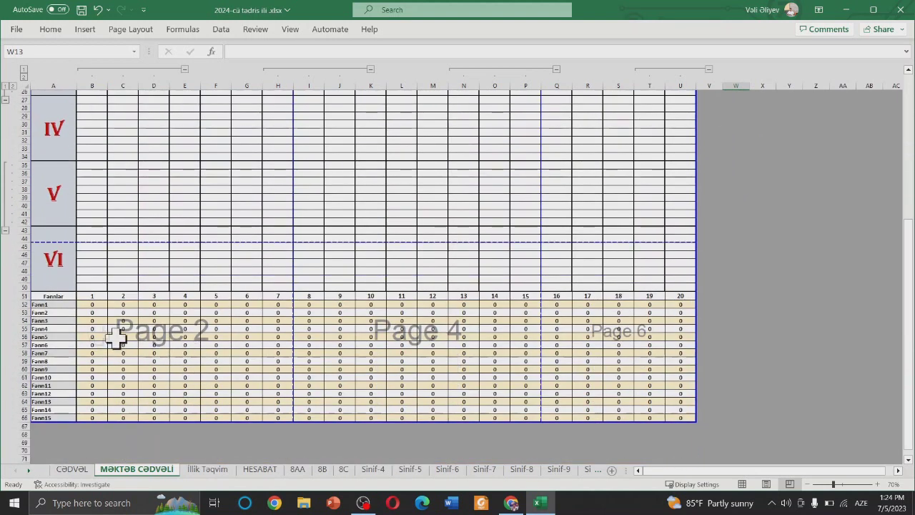
left_click(54, 305)
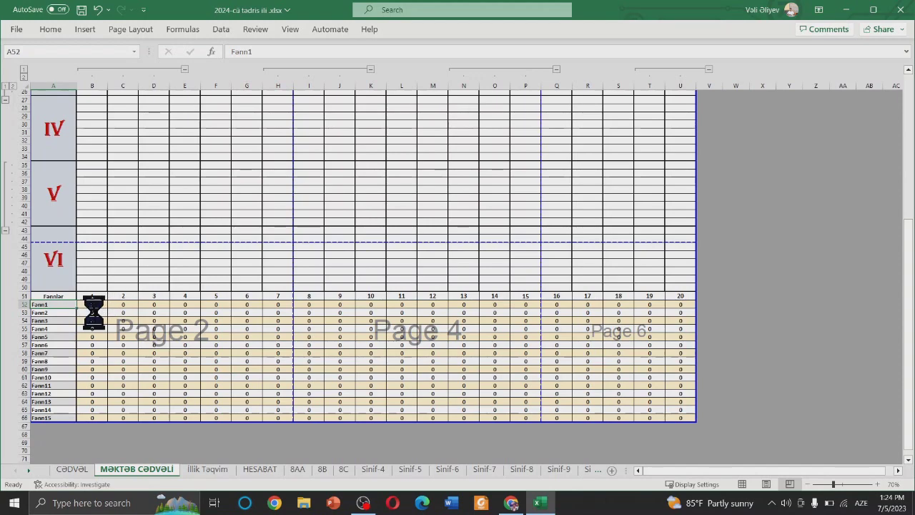
scroll(93, 309, "up", 1, "ctrl")
scroll(93, 309, "up", 1, "ctrl")
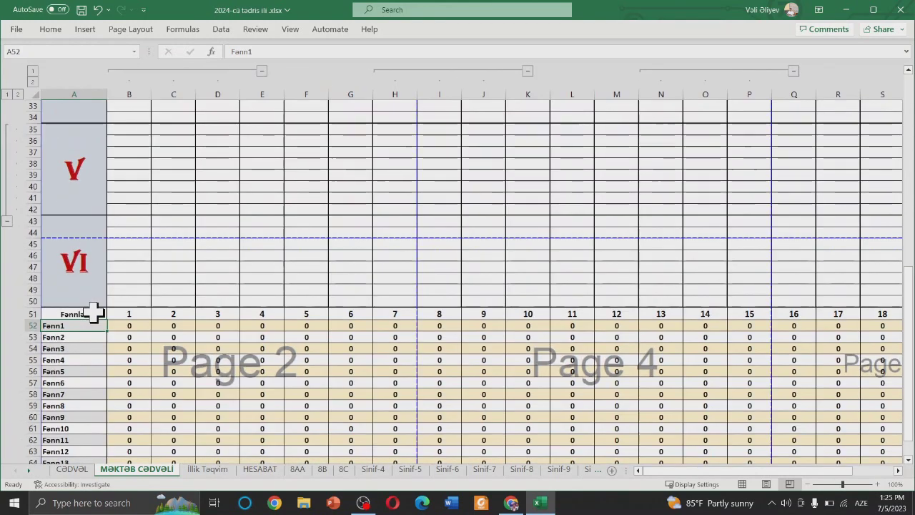
scroll(93, 311, "up", 3)
scroll(123, 298, "up", 1)
scroll(123, 299, "down", 4)
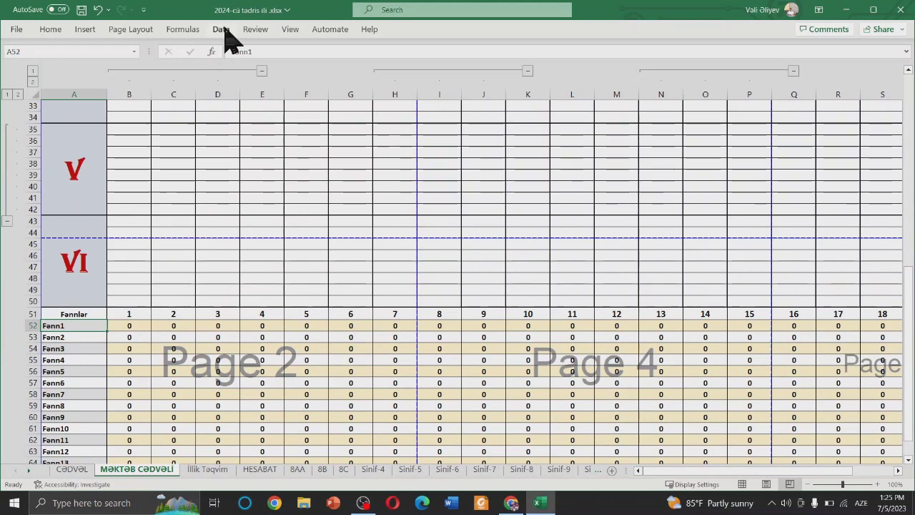
left_click(255, 30)
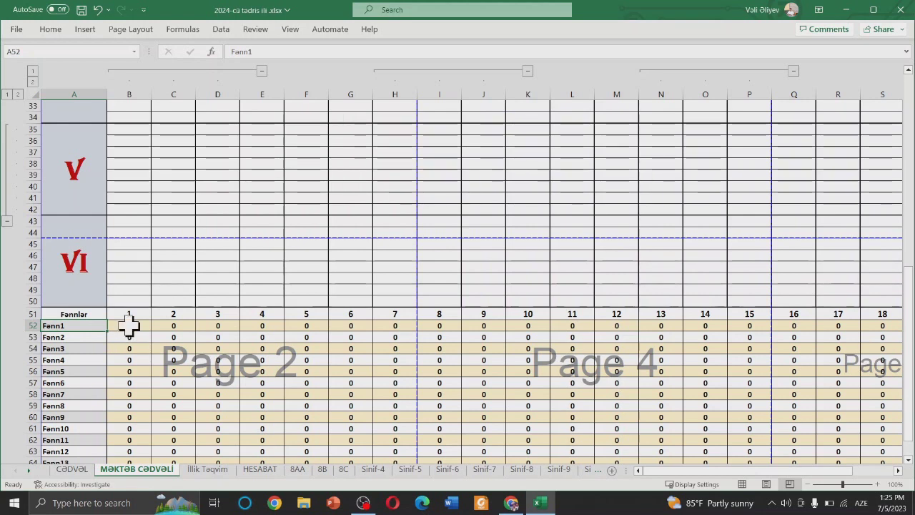
double_click(129, 325)
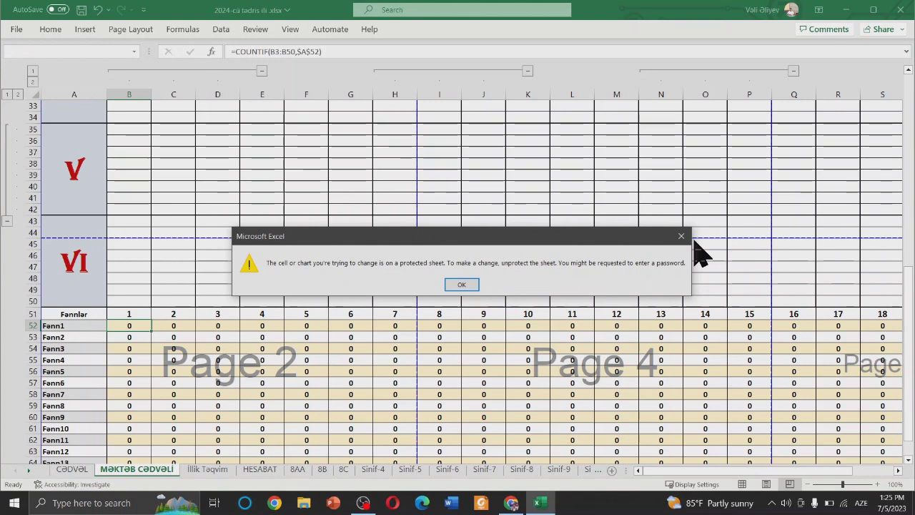
key("Return")
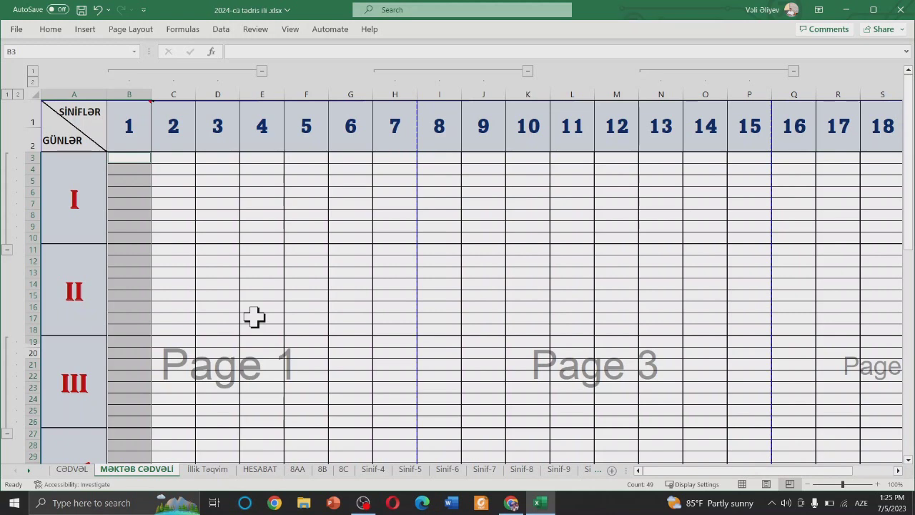
Enter kimya in class 1's day III lesson slot.
key("Down")
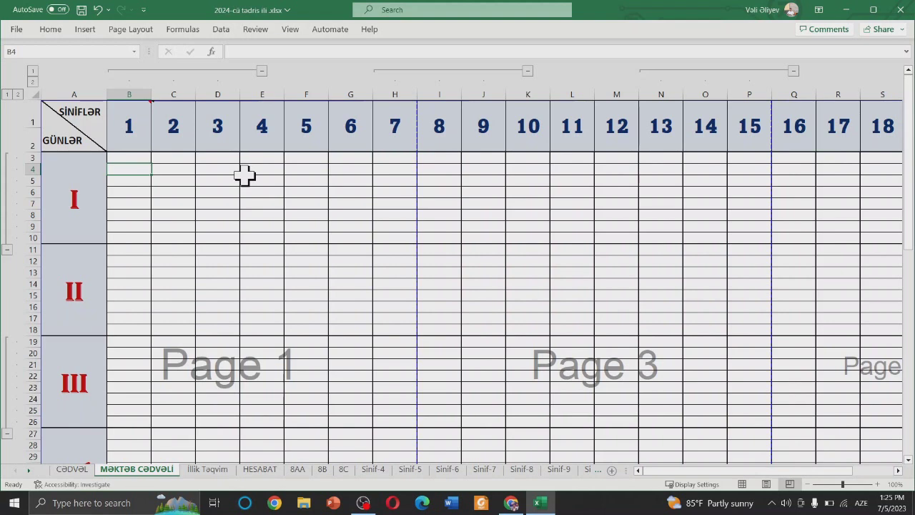
left_click(145, 374)
type("kimya")
scroll(145, 373, "down", 2)
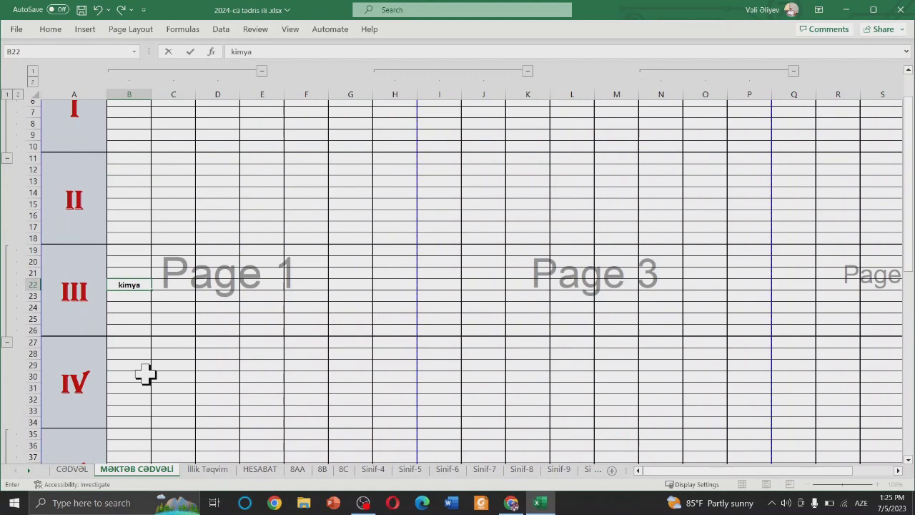
scroll(145, 373, "down", 7)
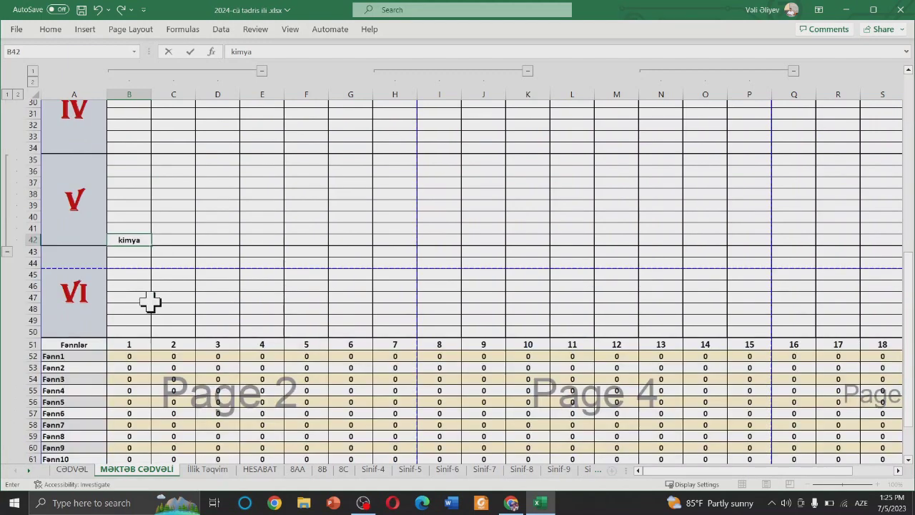
scroll(86, 353, "down", 2)
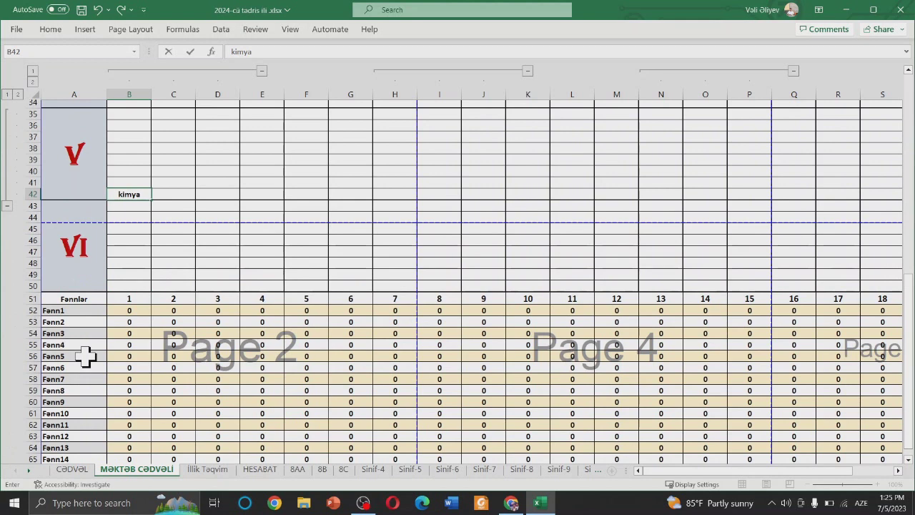
Rename the Fənn1 subject to kimya.
double_click(104, 311)
key("BackSpace")
key("BackSpace")
key("BackSpace")
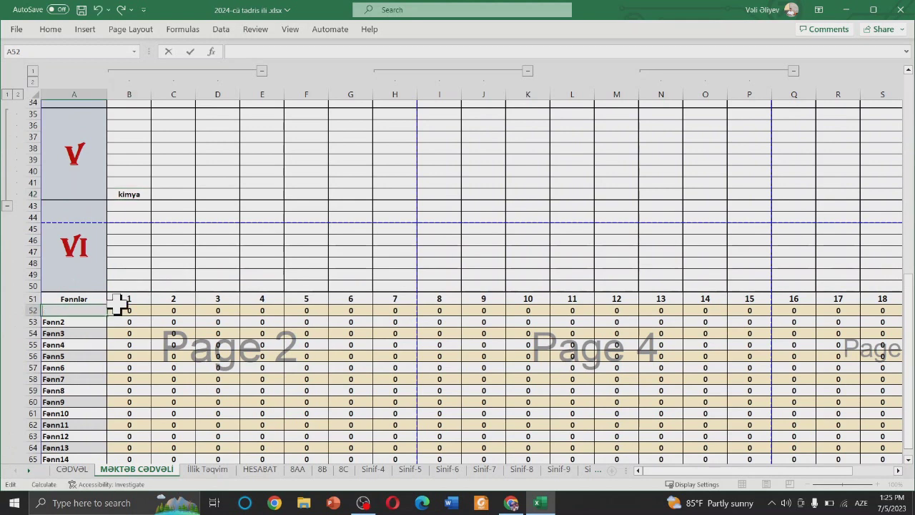
type("kimya")
key("Return")
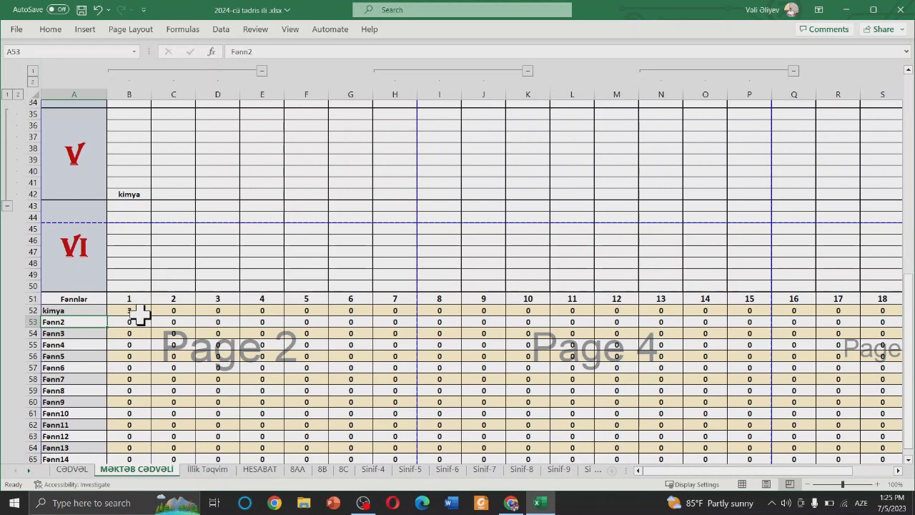
Rename Fənn2 to tarix and enter tarix in class 1's day VI and day IV slots.
double_click(78, 321)
type("tarix")
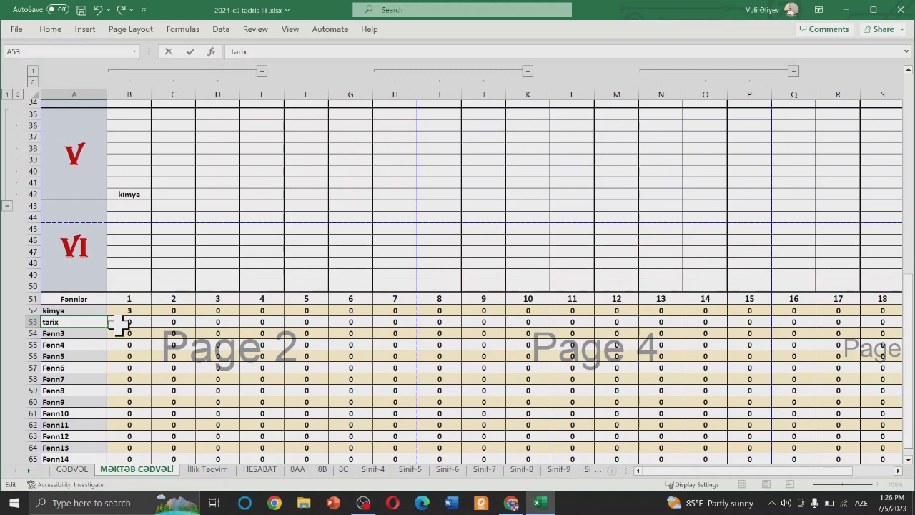
left_click(133, 229)
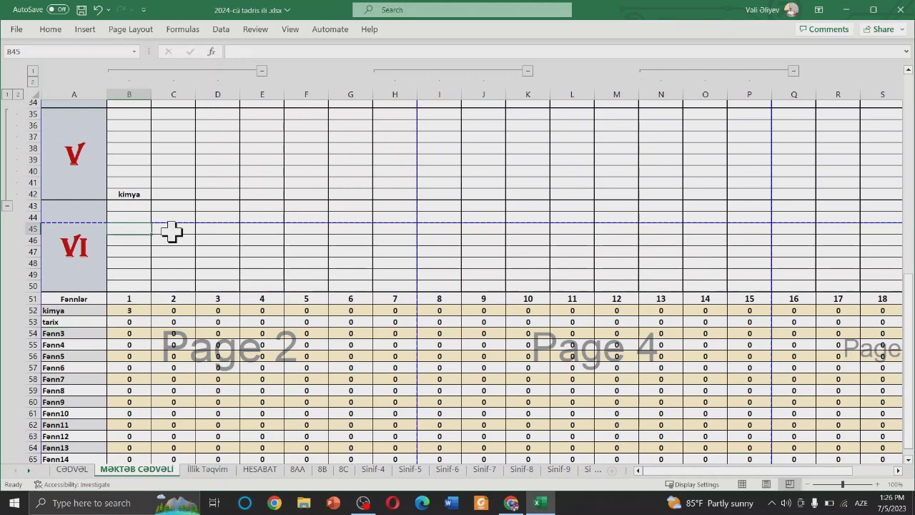
type("tarix")
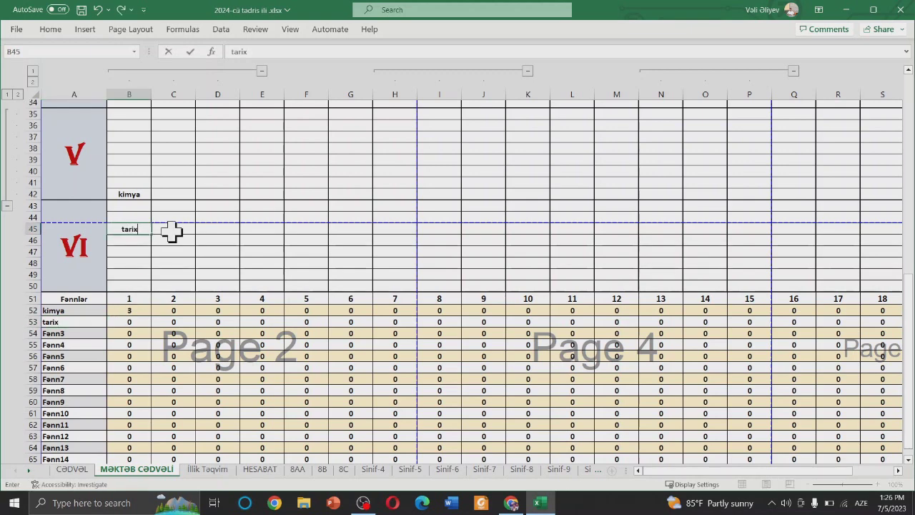
scroll(171, 230, "up", 3)
left_click(129, 169)
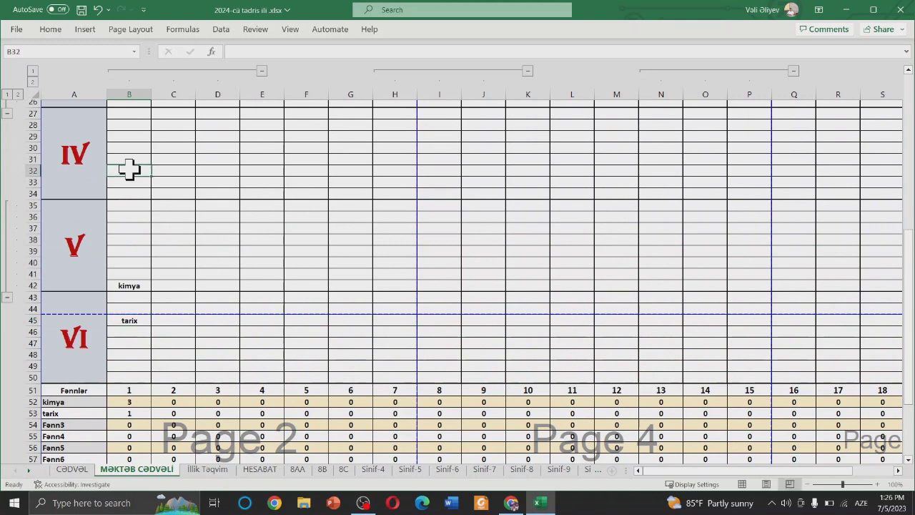
type("tarix")
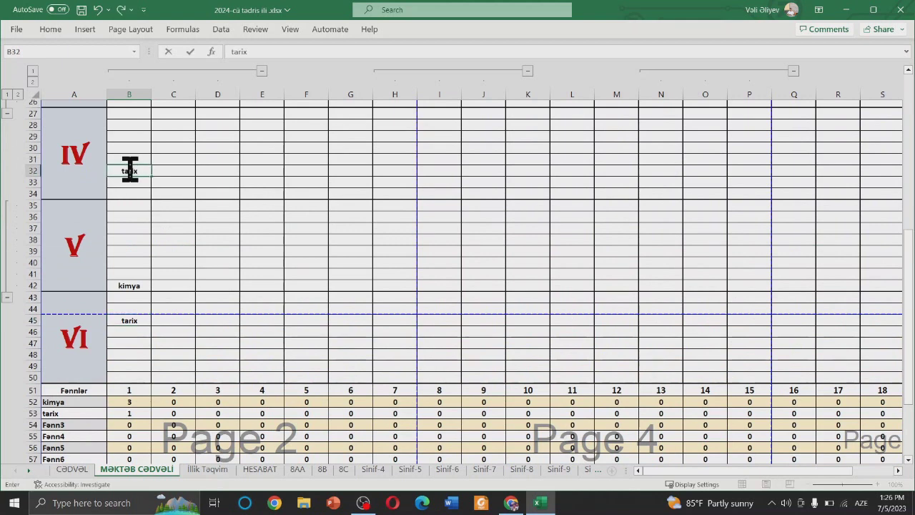
key("Return")
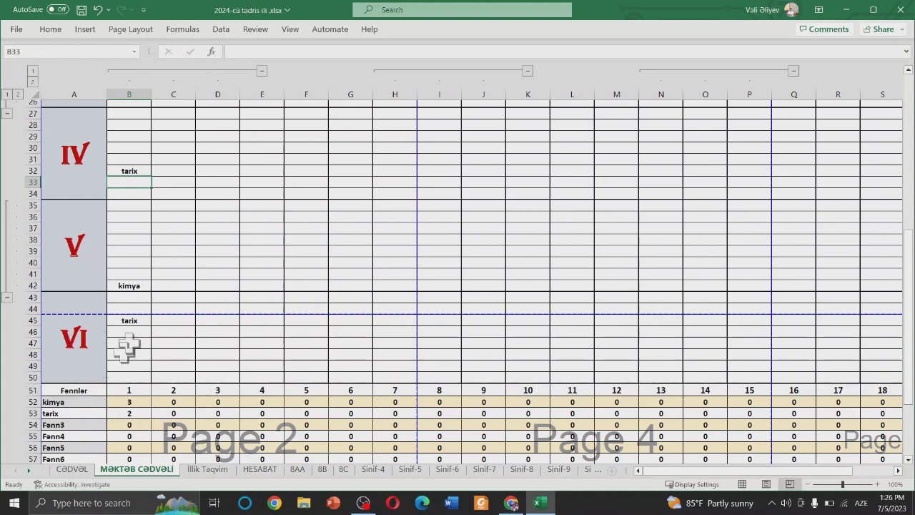
scroll(132, 329, "up", 4)
scroll(90, 429, "down", 4)
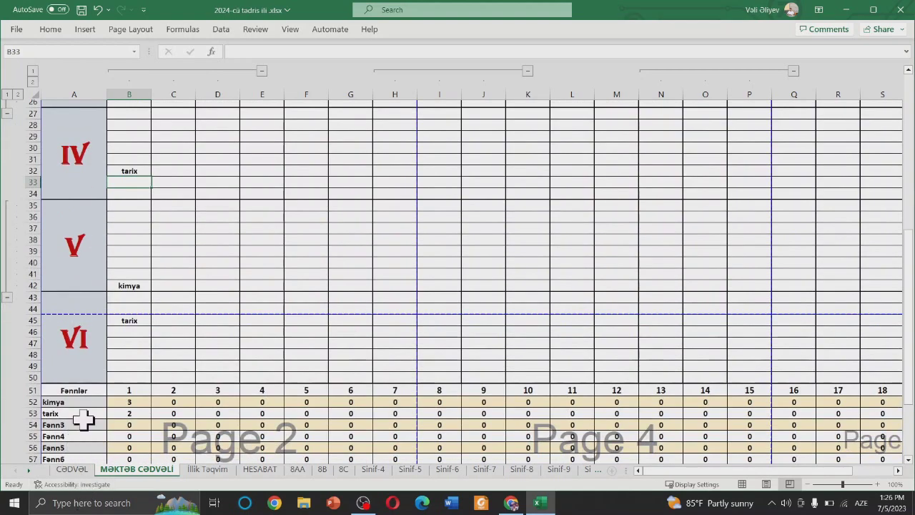
scroll(86, 357, "down", 1)
scroll(75, 401, "down", 1)
scroll(92, 329, "down", 2)
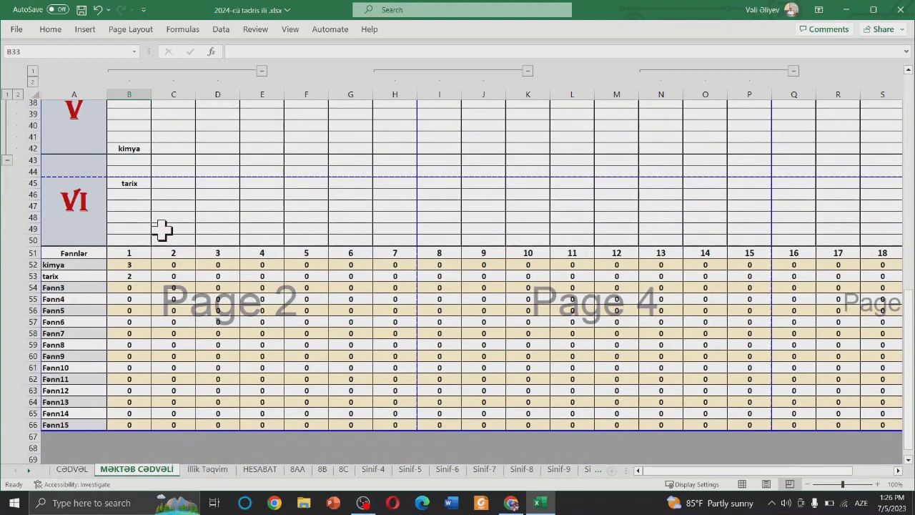
scroll(158, 225, "up", 1)
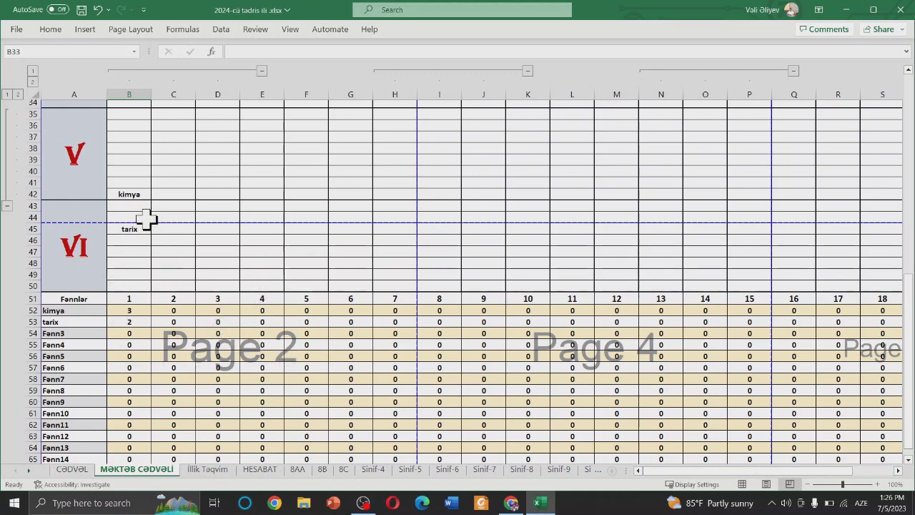
scroll(316, 344, "up", 5)
scroll(316, 343, "up", 6)
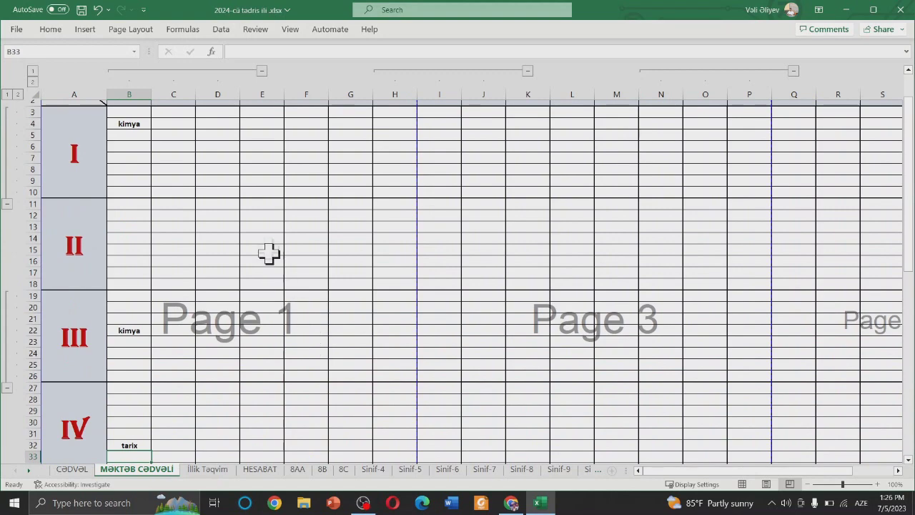
scroll(270, 204, "down", 1, "ctrl")
scroll(274, 213, "down", 1, "ctrl")
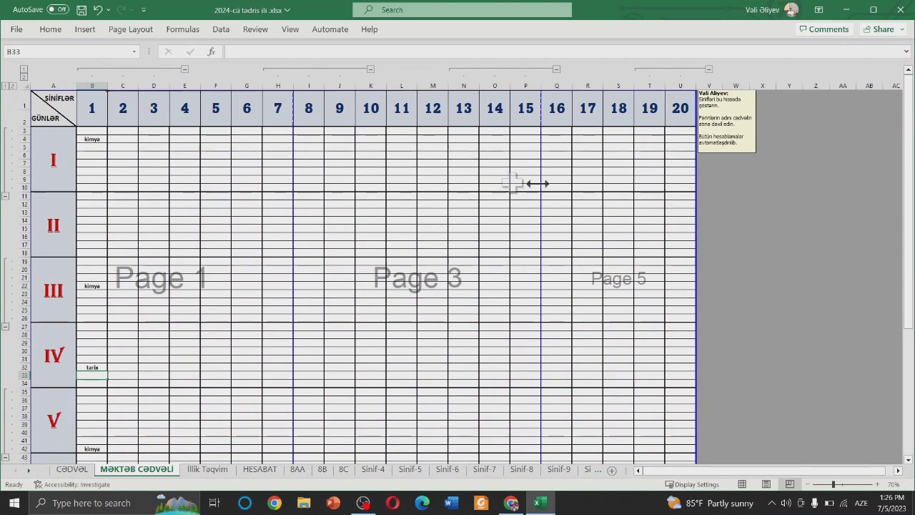
scroll(127, 384, "down", 1)
scroll(141, 405, "down", 2)
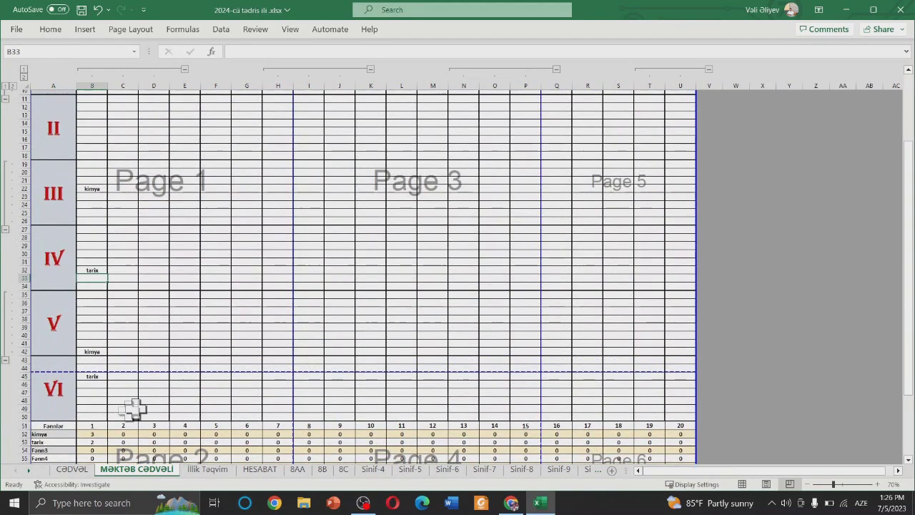
scroll(243, 407, "up", 1)
scroll(207, 396, "up", 2)
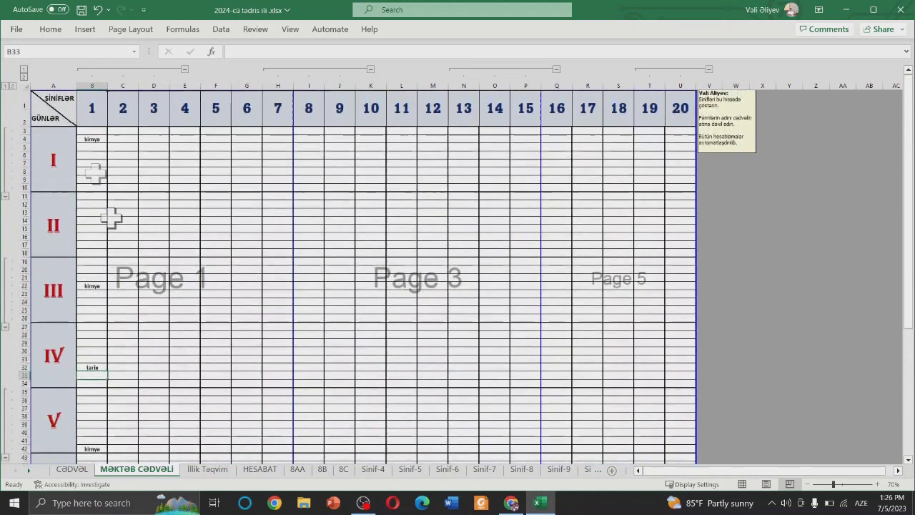
double_click(91, 109)
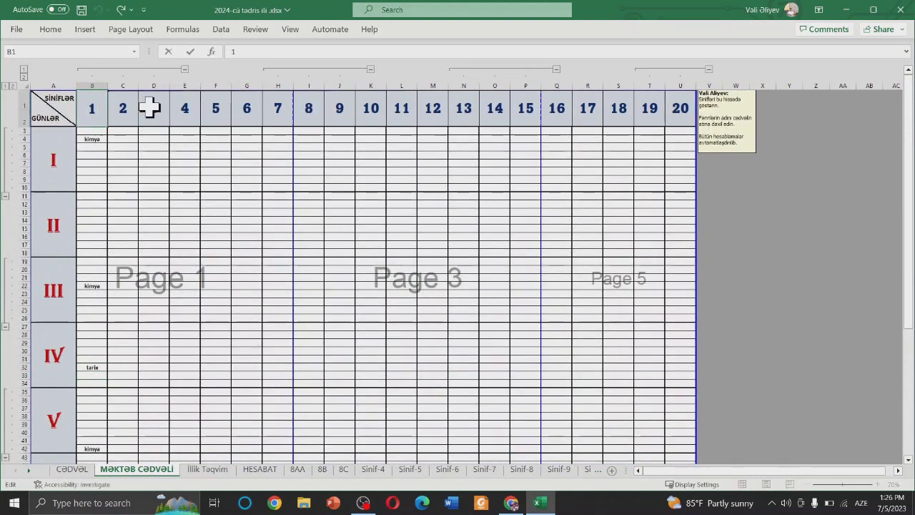
Replace the class header 1 in B1 with 7A, fixing a typo along the way.
type("7")
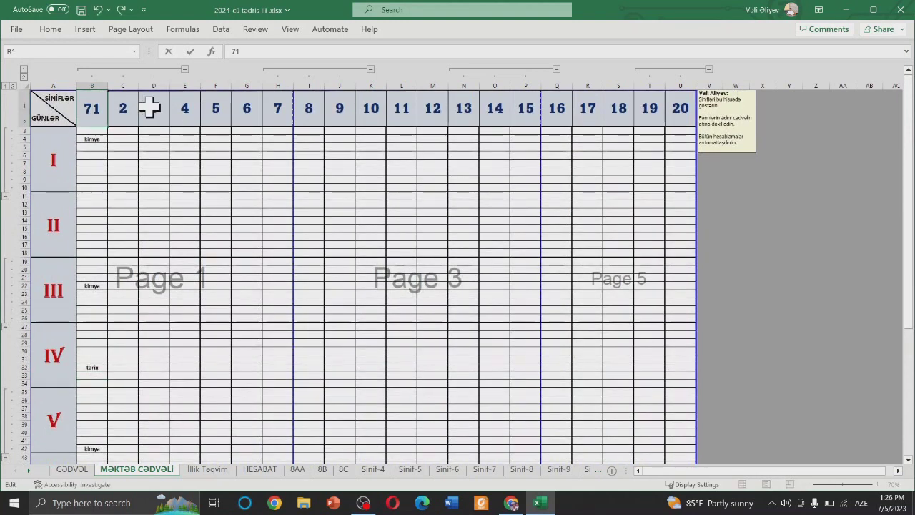
type("A")
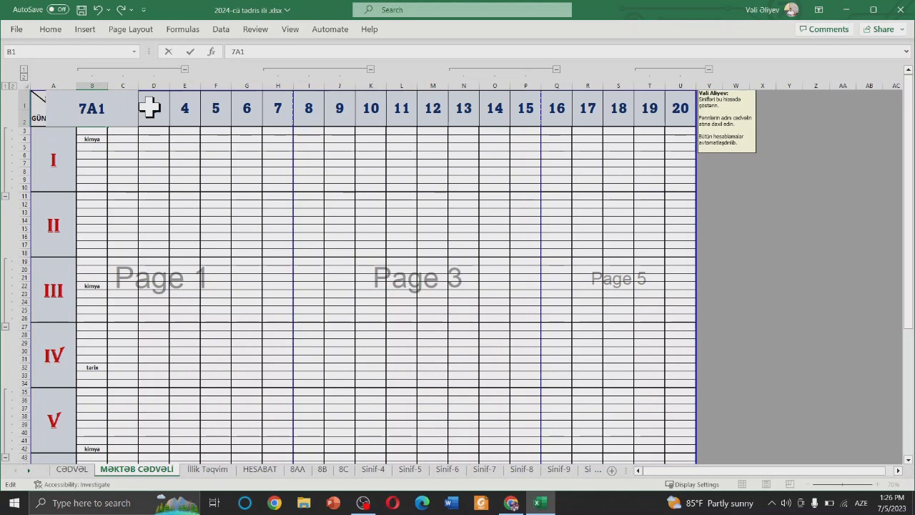
key("BackSpace")
key("BackSpace")
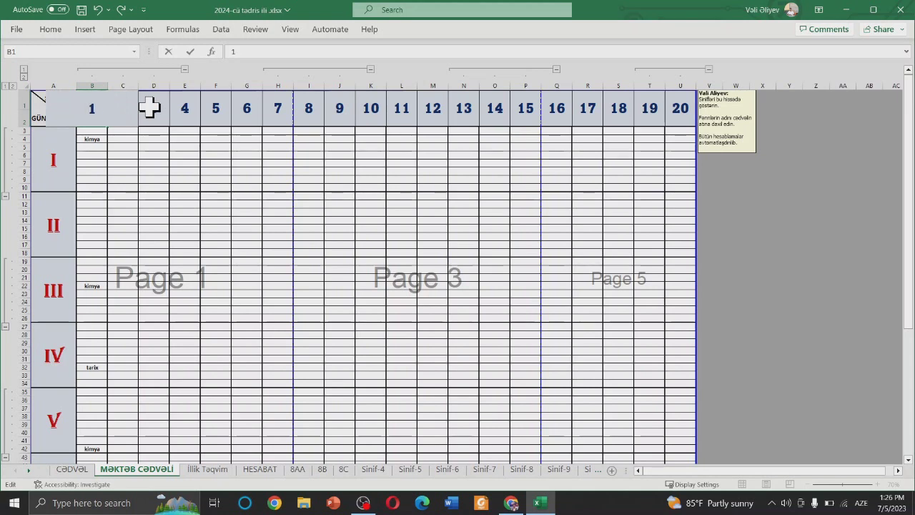
type("7A")
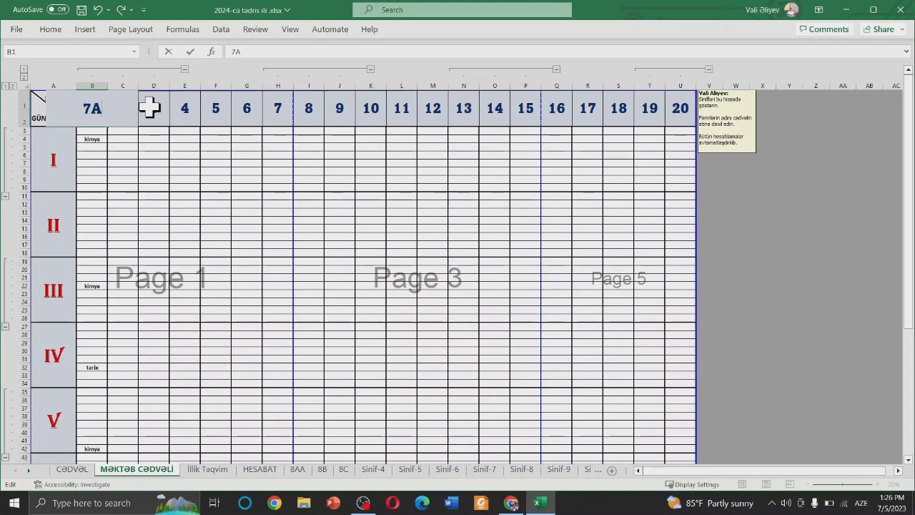
key("Return")
Scroll down the timetable to check that the Fənnlər tally now shows 7A.
scroll(109, 266, "down", 1)
scroll(110, 266, "down", 1)
scroll(100, 288, "down", 3)
scroll(117, 435, "down", 1)
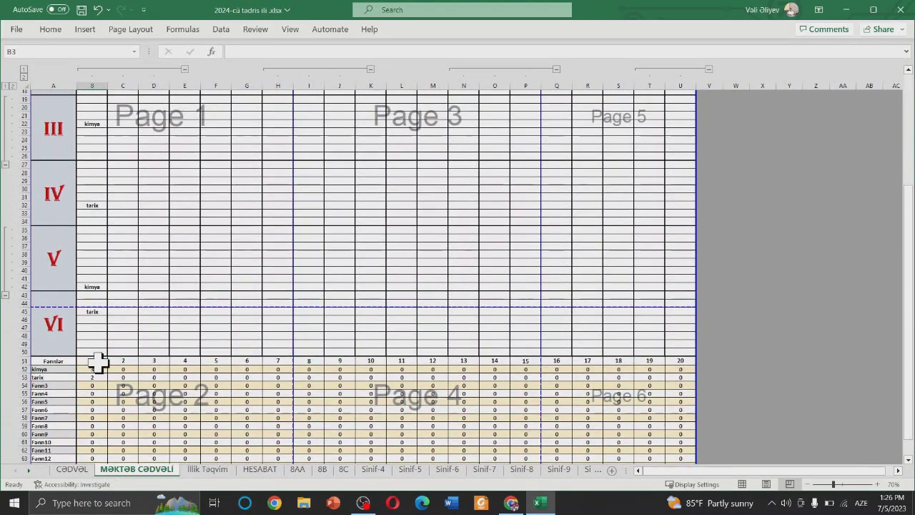
scroll(96, 262, "up", 3)
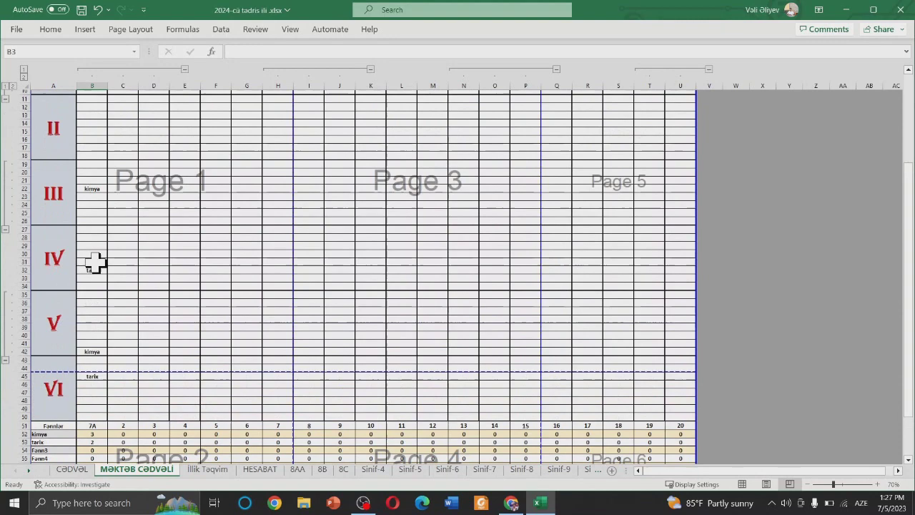
scroll(94, 253, "up", 3)
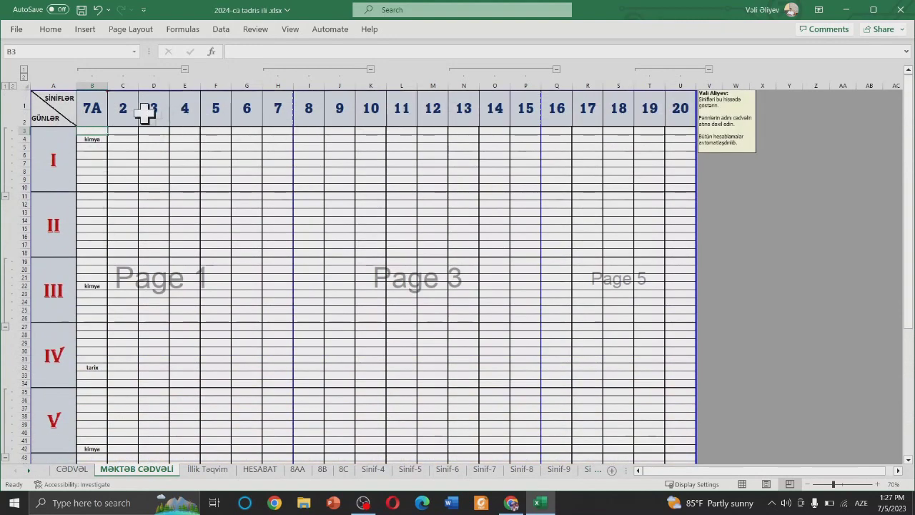
scroll(214, 331, "down", 1)
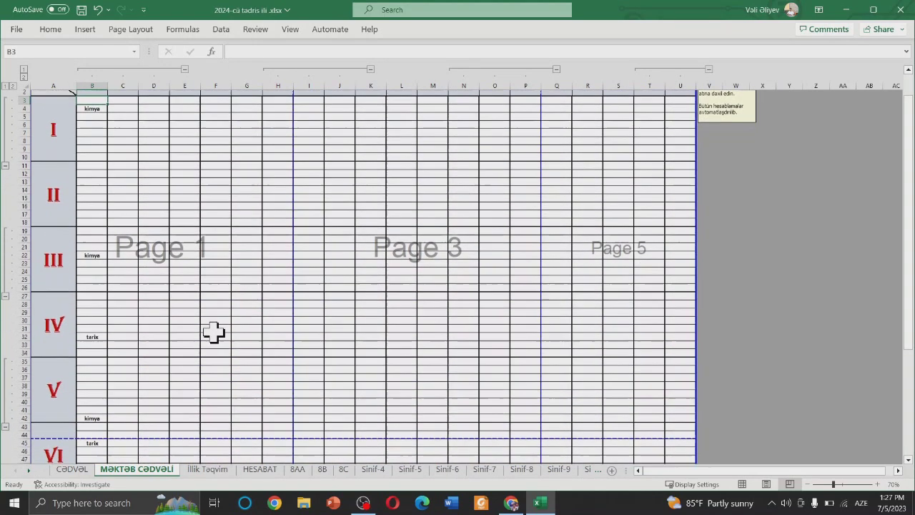
scroll(215, 331, "up", 1)
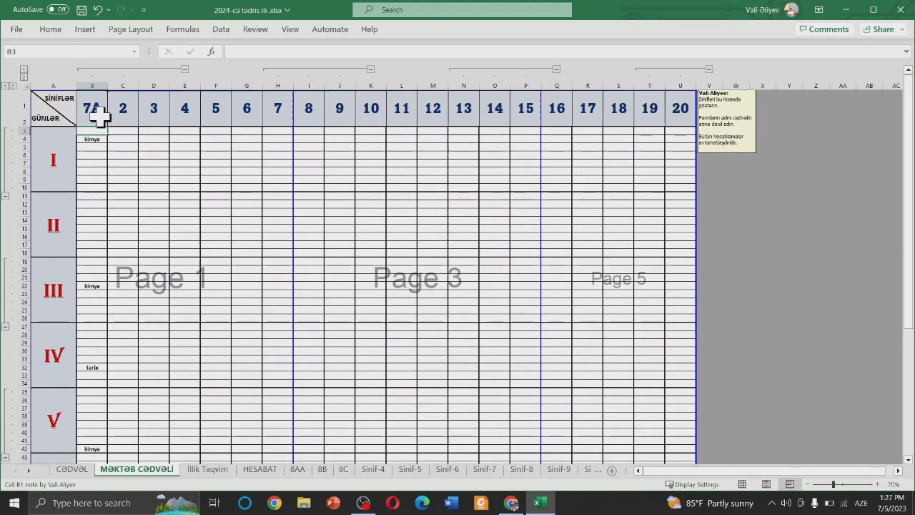
mouse_move(93, 108)
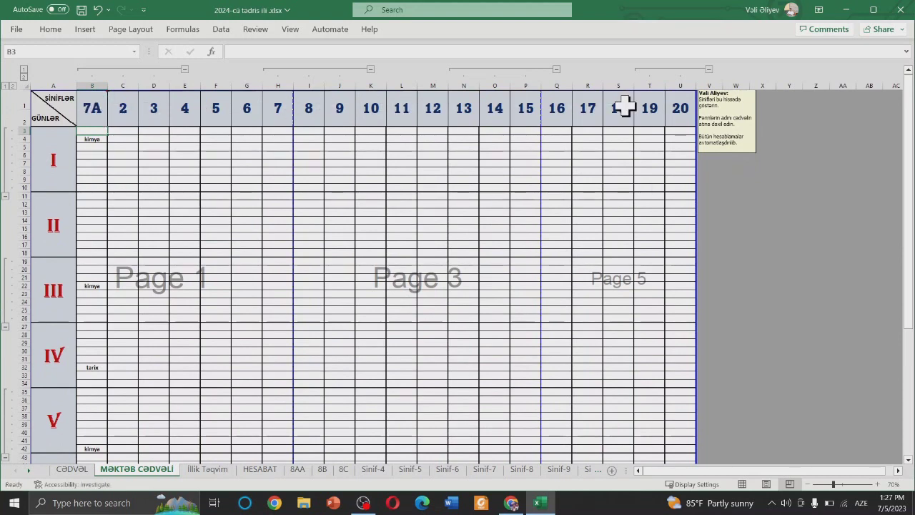
scroll(417, 241, "down", 1)
scroll(172, 351, "down", 3)
scroll(63, 421, "down", 2)
scroll(55, 346, "down", 1)
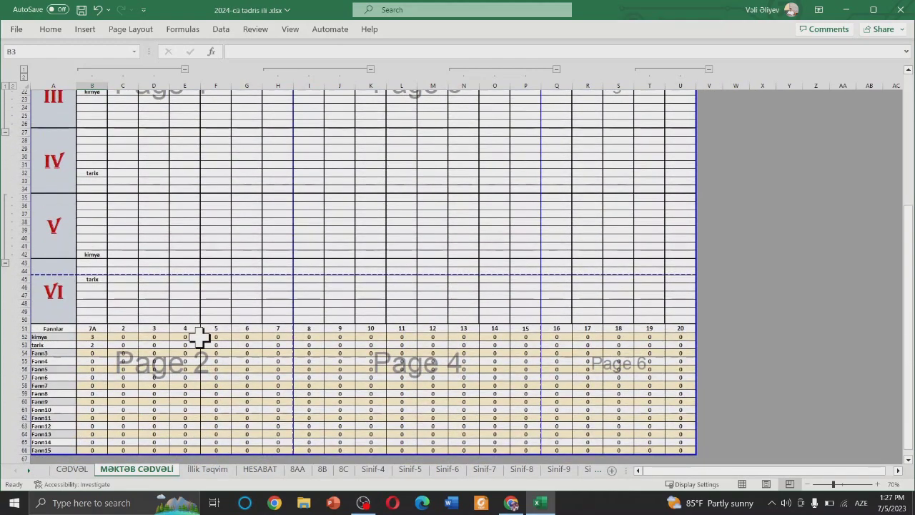
scroll(199, 338, "up", 3)
scroll(200, 338, "up", 4)
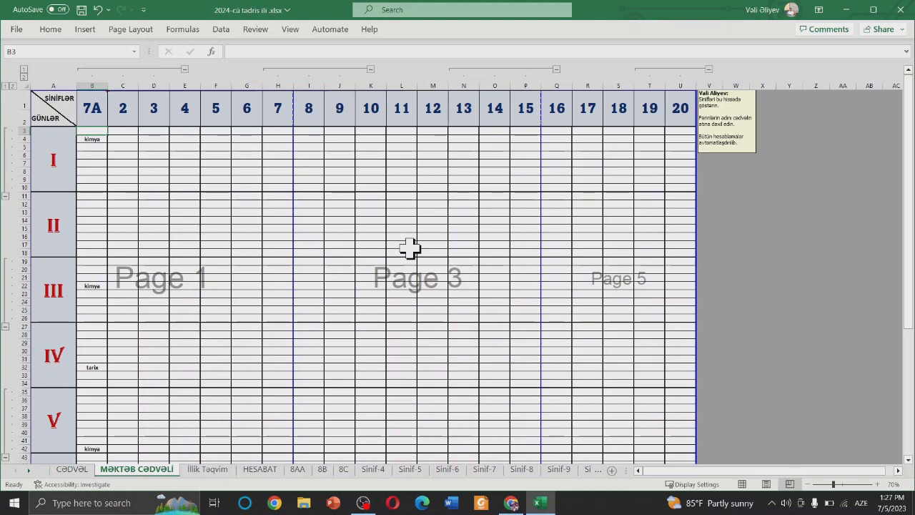
On the İllik Təqvim sheet, clear II Gün from class 7C's cell G2.
left_click(214, 474)
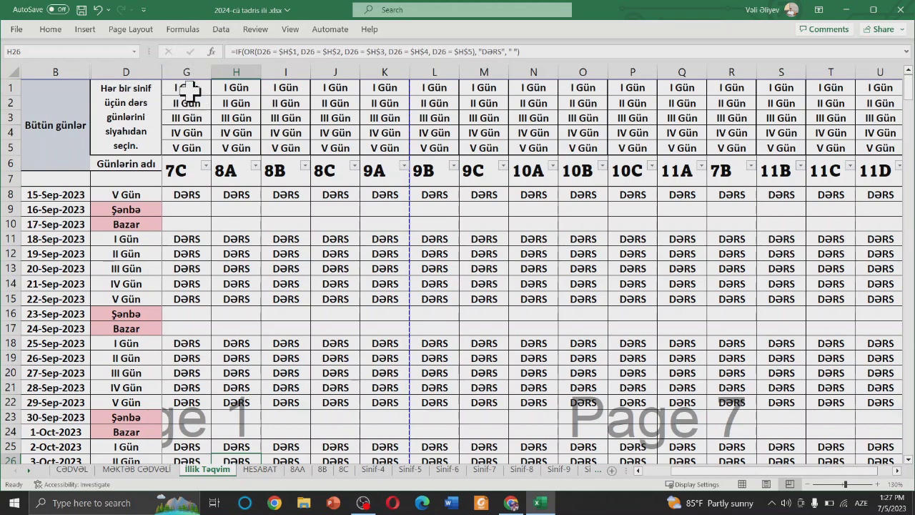
left_click(190, 91)
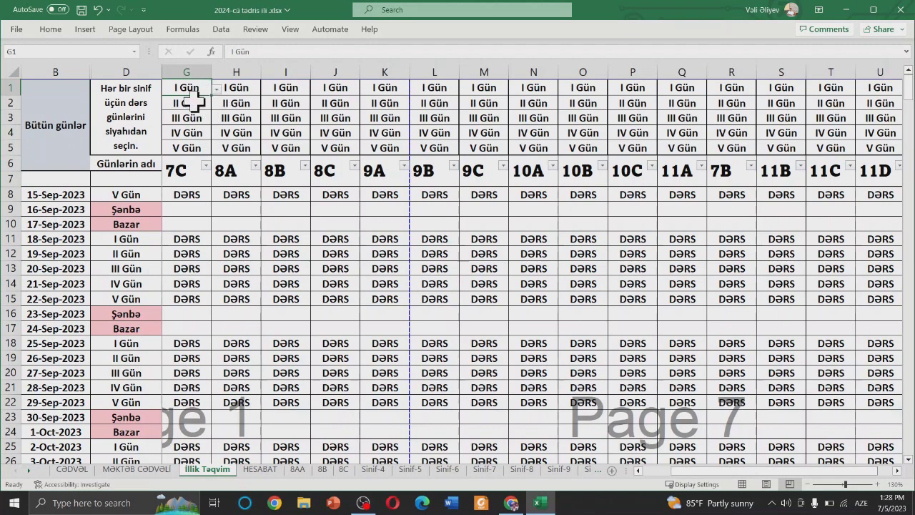
left_click(191, 103)
left_click(215, 105)
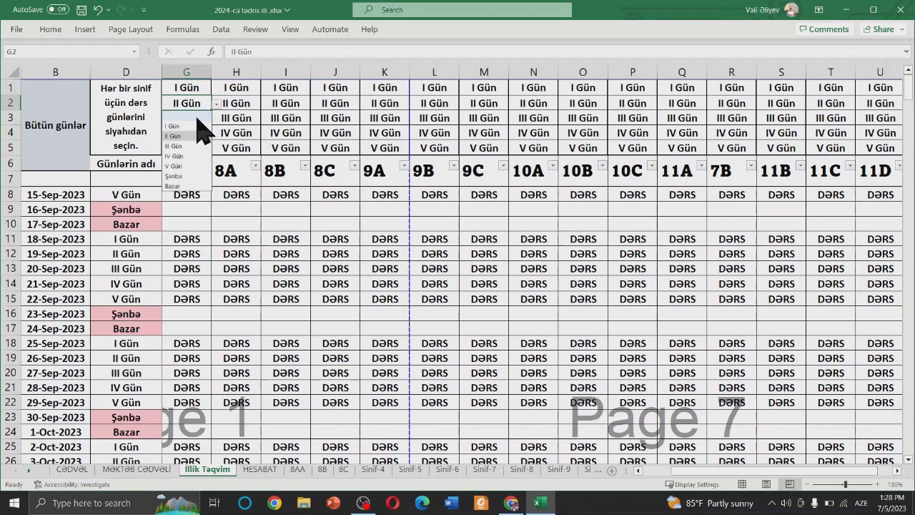
left_click(184, 115)
Clear IV Gün from G4 and V Gün from G5 for class 7C.
left_click(195, 132)
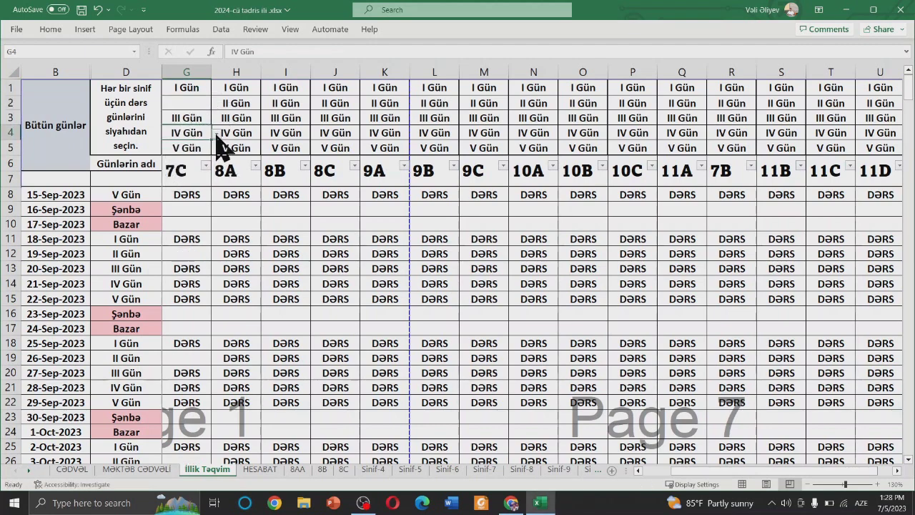
left_click(216, 133)
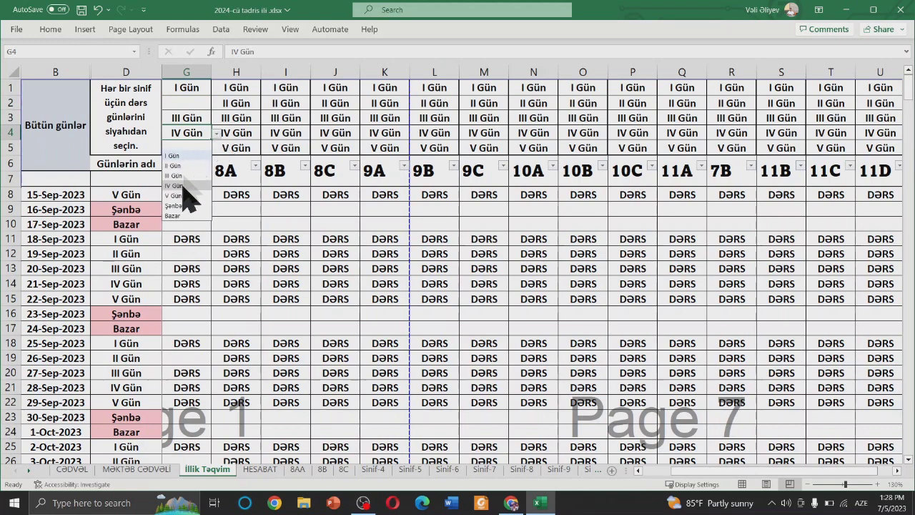
key("Delete")
key("Return")
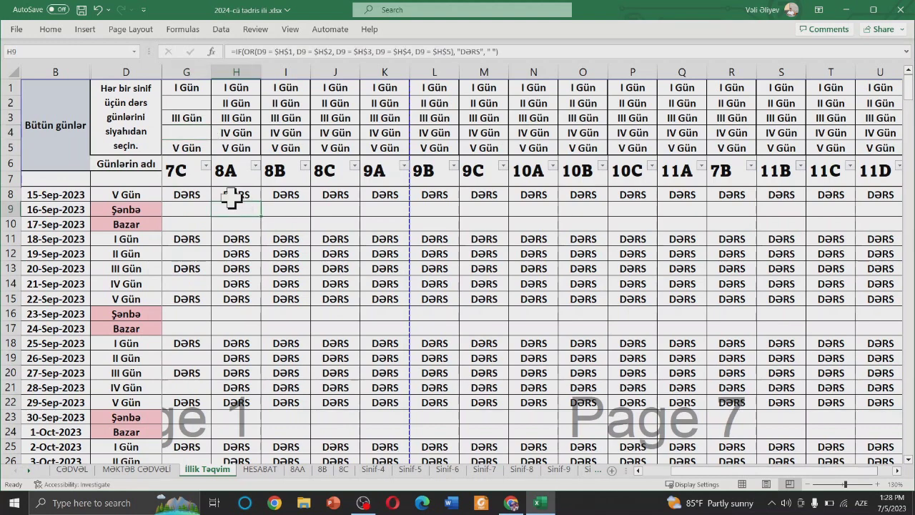
left_click(187, 147)
left_click(216, 149)
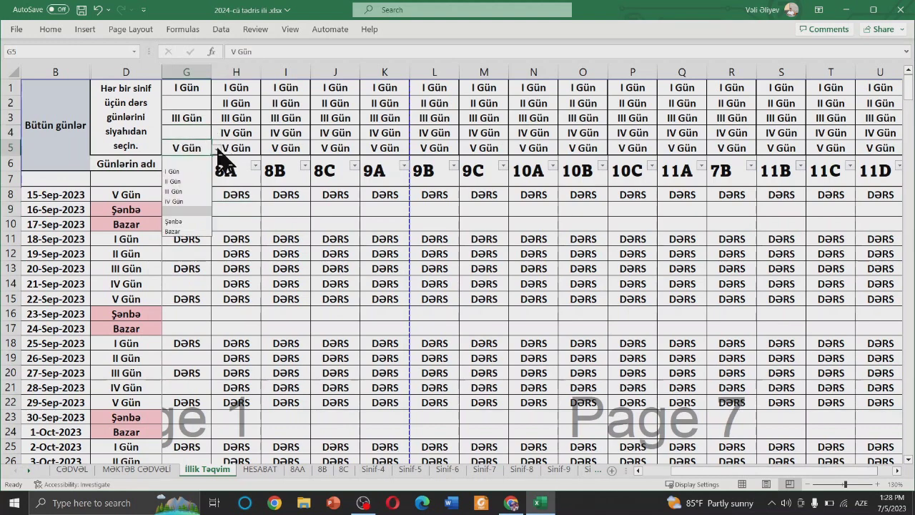
key("Delete")
key("Return")
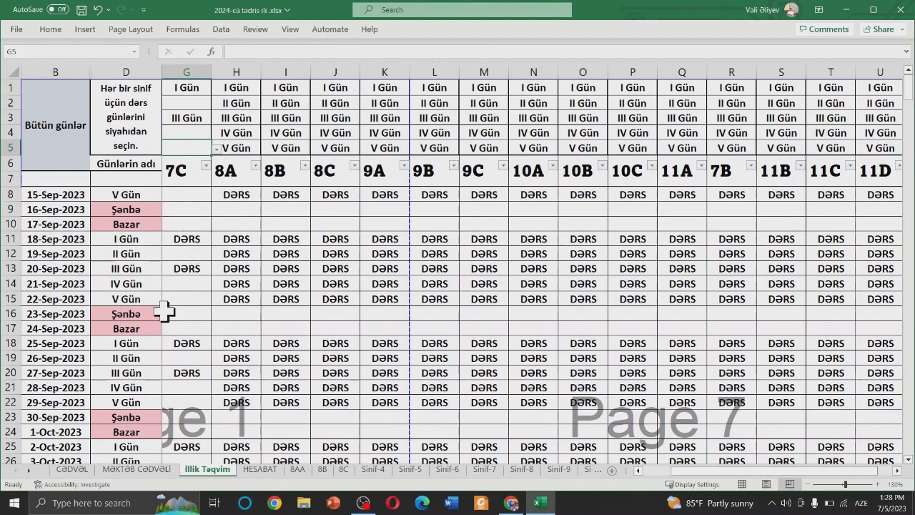
scroll(165, 312, "down", 4)
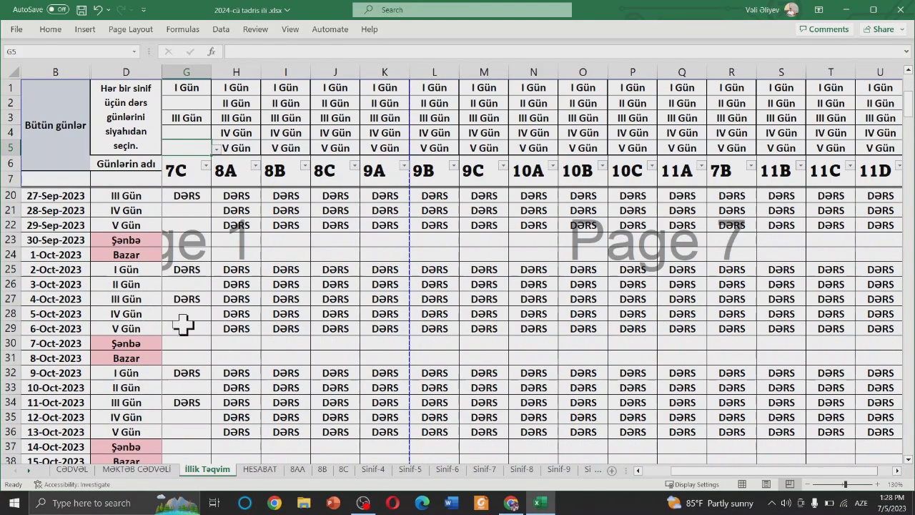
scroll(183, 324, "down", 3)
scroll(183, 324, "down", 1)
scroll(184, 322, "up", 8)
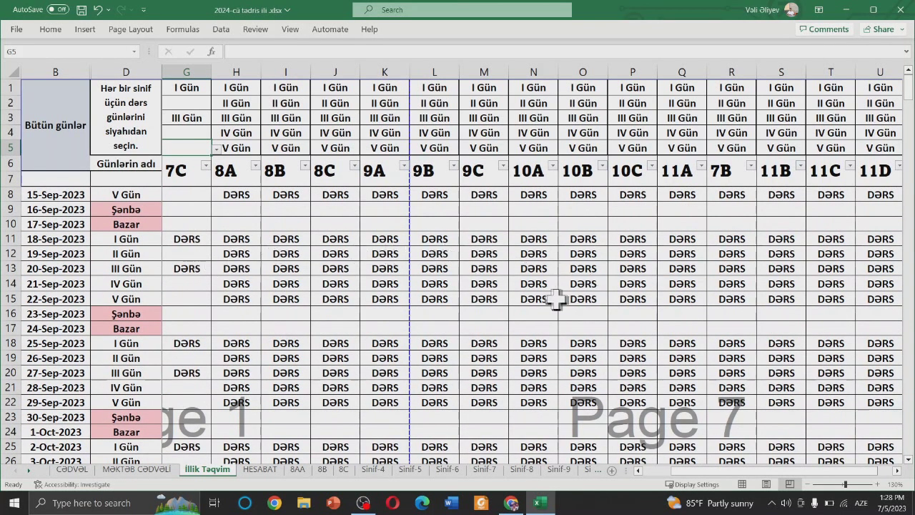
scroll(555, 301, "down", 1, "ctrl")
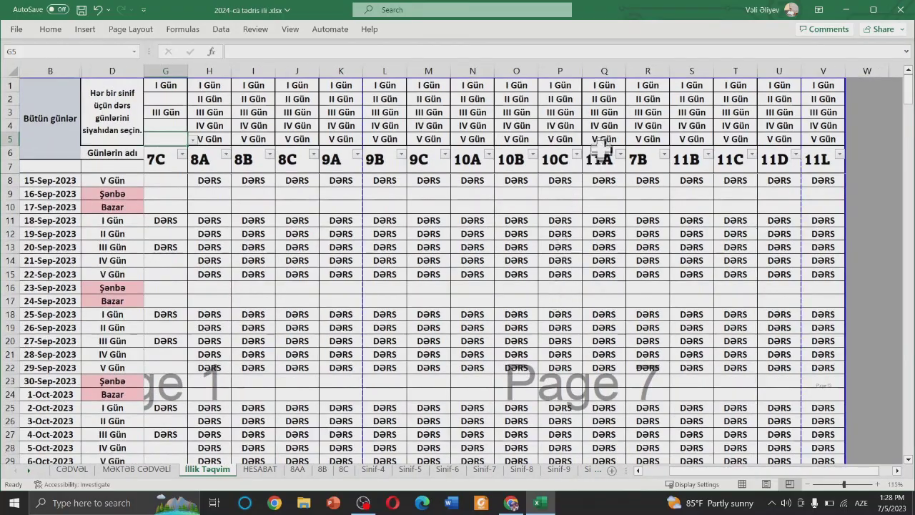
scroll(605, 309, "down", 3)
scroll(605, 309, "down", 3)
scroll(605, 308, "down", 4)
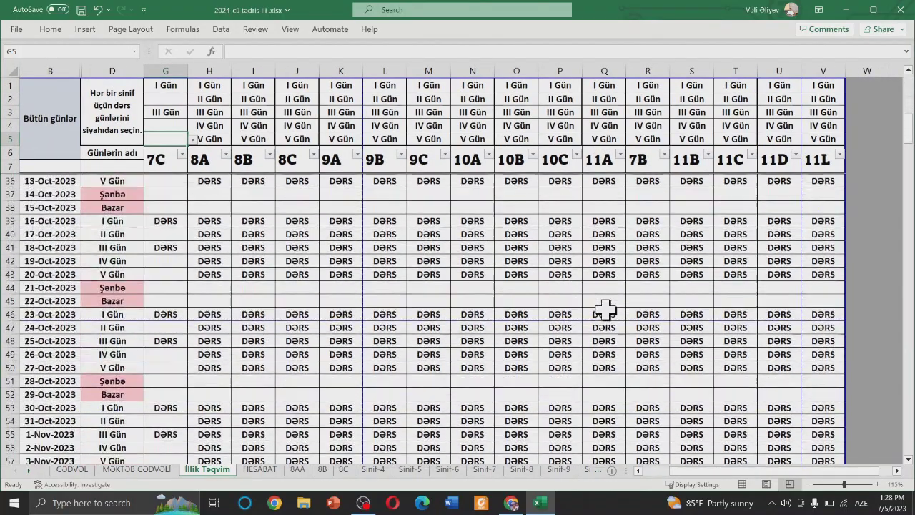
scroll(276, 376, "down", 5)
scroll(384, 367, "down", 1)
scroll(398, 349, "down", 1)
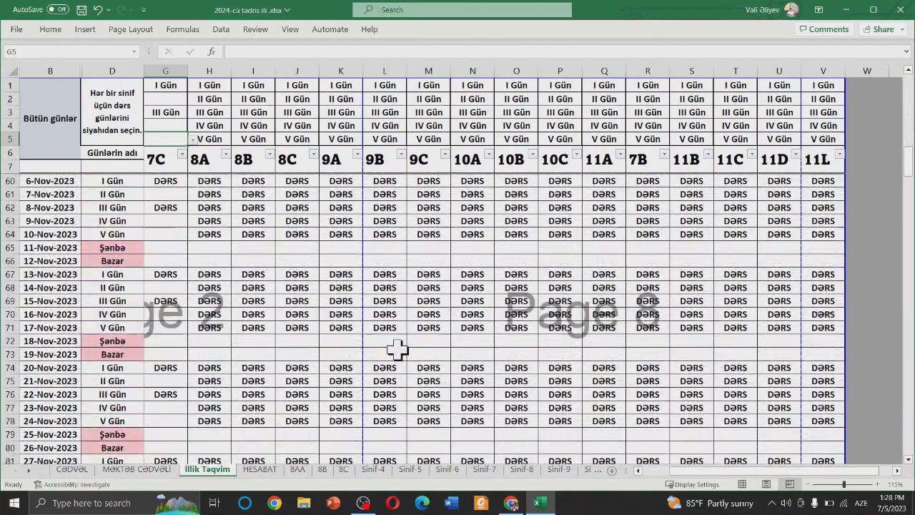
scroll(255, 327, "up", 5)
scroll(253, 318, "up", 5)
scroll(253, 318, "up", 3)
scroll(231, 249, "up", 4)
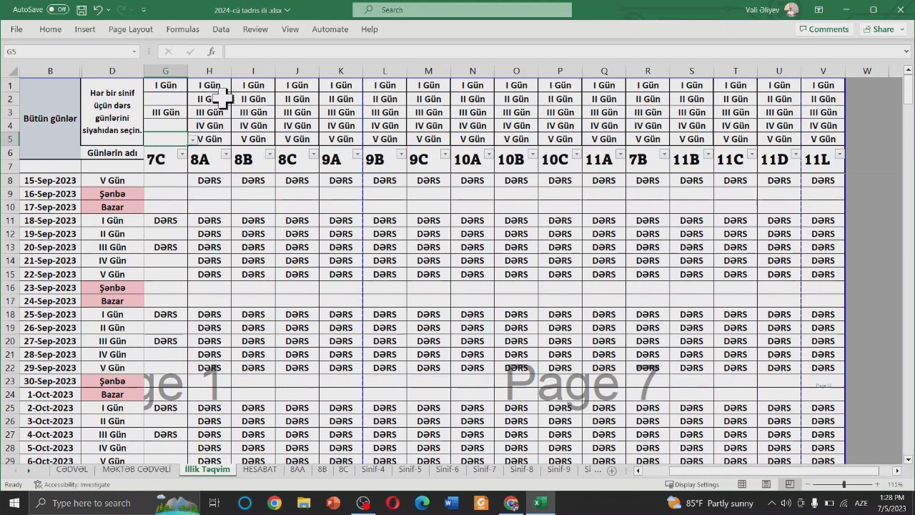
Blank class 10A's cell N5 from its dropdown, removing V Gün.
left_click(477, 84)
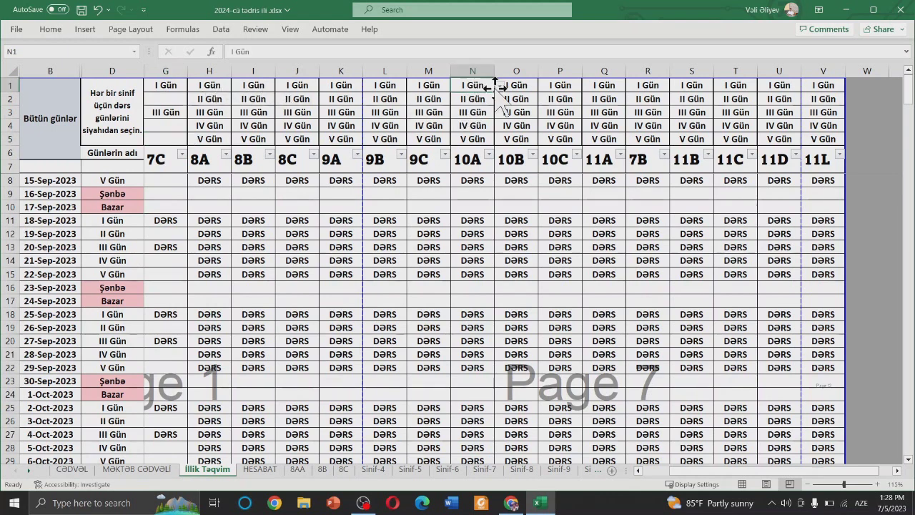
left_click(475, 138)
left_click(499, 139)
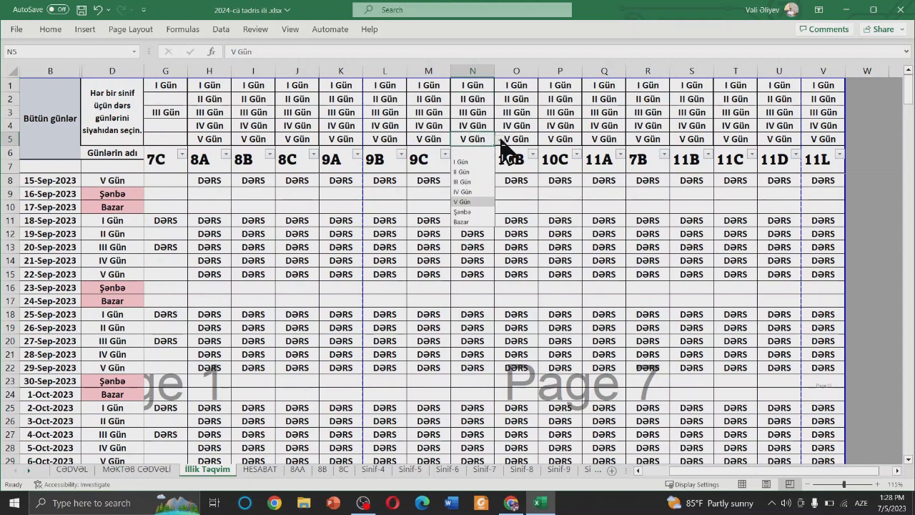
left_click(485, 226)
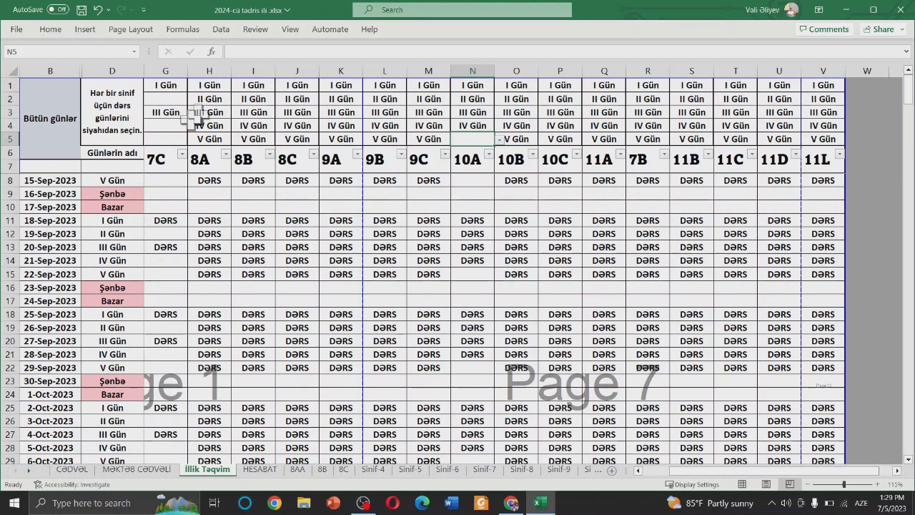
left_click(182, 155)
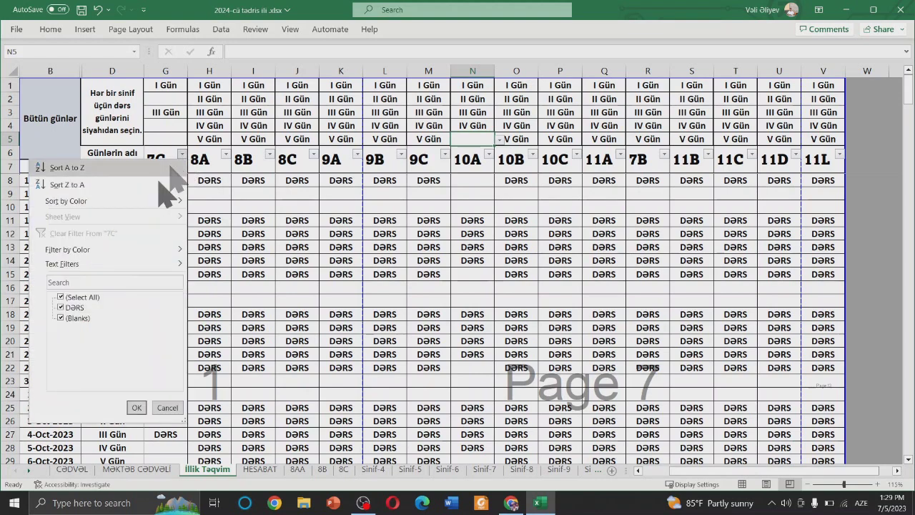
left_click(79, 296)
left_click(74, 307)
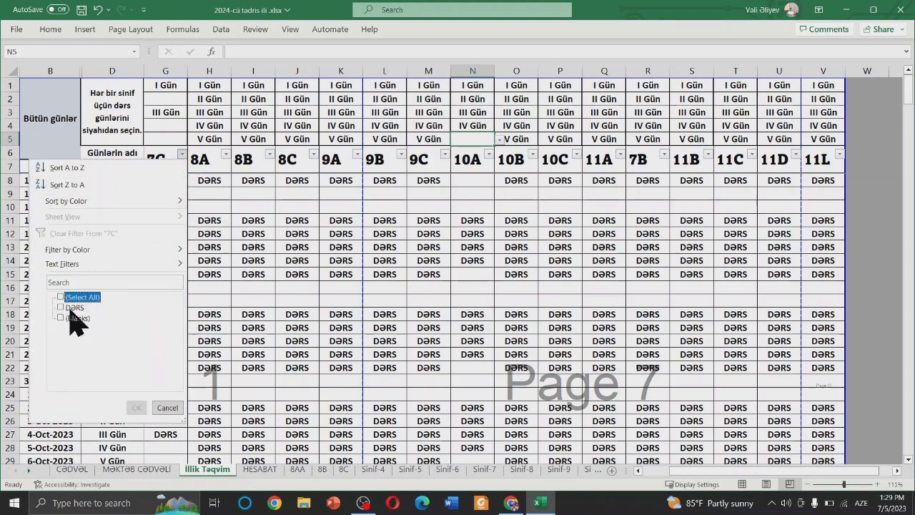
left_click(136, 408)
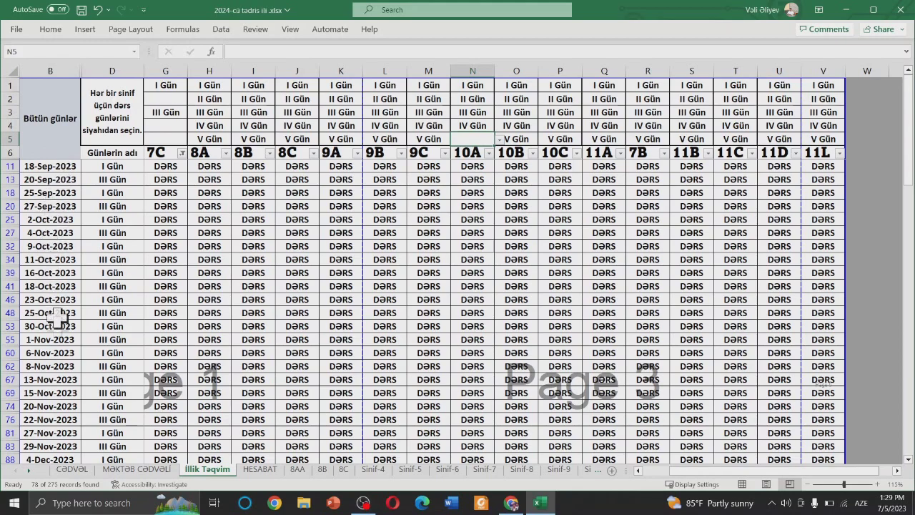
scroll(62, 355, "down", 4)
scroll(62, 355, "down", 5)
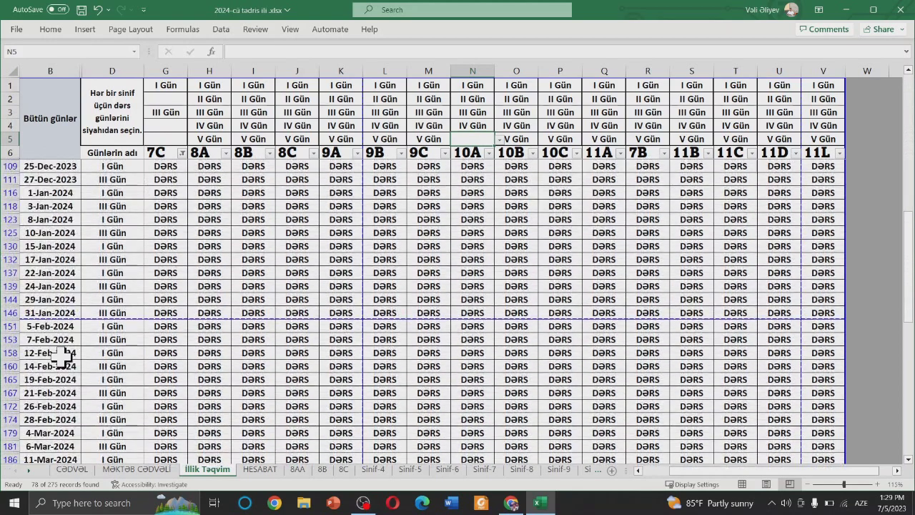
scroll(62, 356, "down", 9)
scroll(62, 355, "down", 5)
scroll(61, 355, "down", 3)
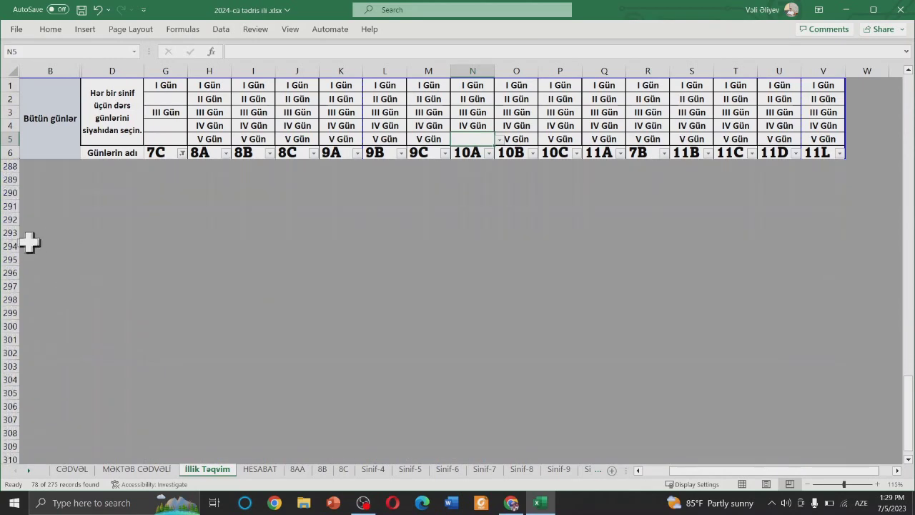
scroll(49, 241, "up", 3)
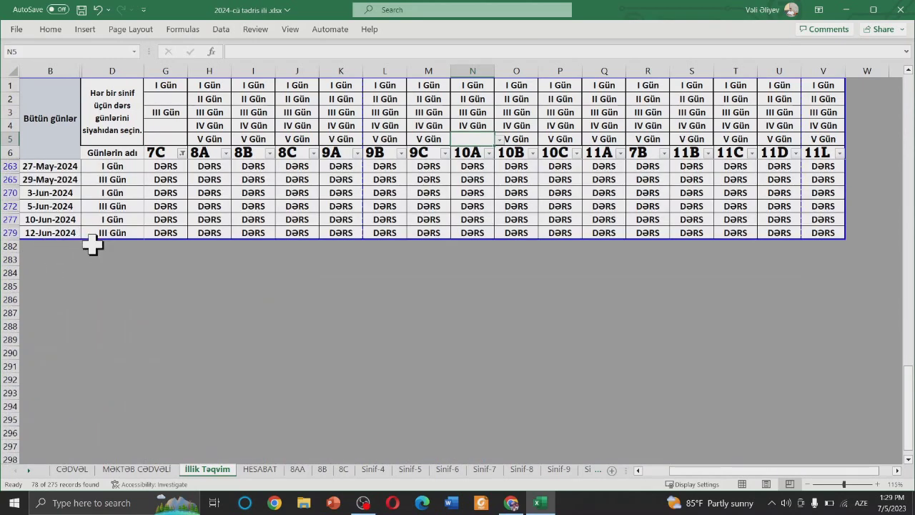
scroll(91, 241, "up", 4)
scroll(93, 246, "up", 8)
scroll(93, 245, "up", 12)
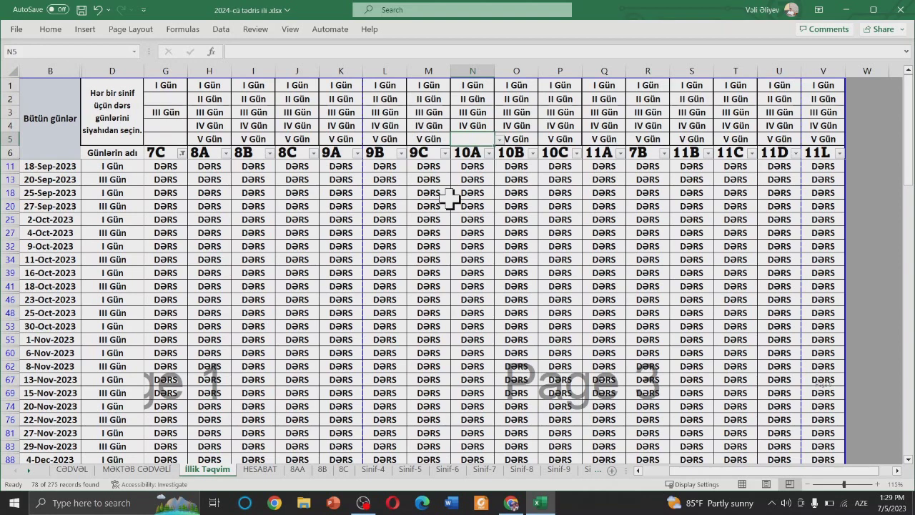
left_click(215, 87)
Blank 8A's first day slot H1 and fill the blank down through H5.
left_click(238, 85)
left_click(227, 99)
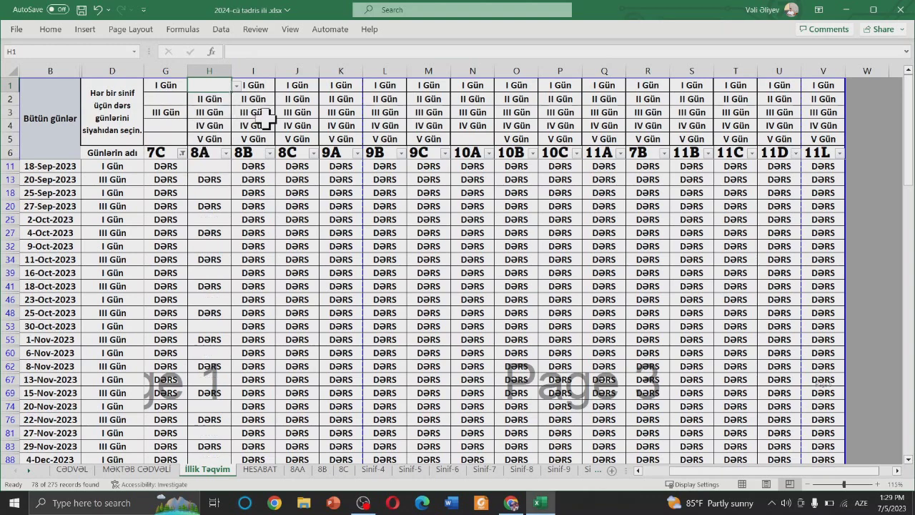
key("ctrl+c")
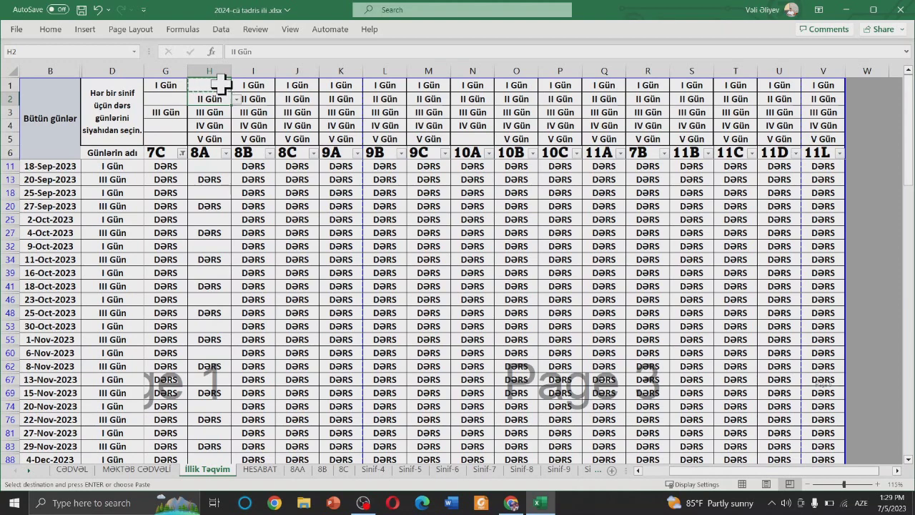
left_click_drag(231, 92, 227, 145)
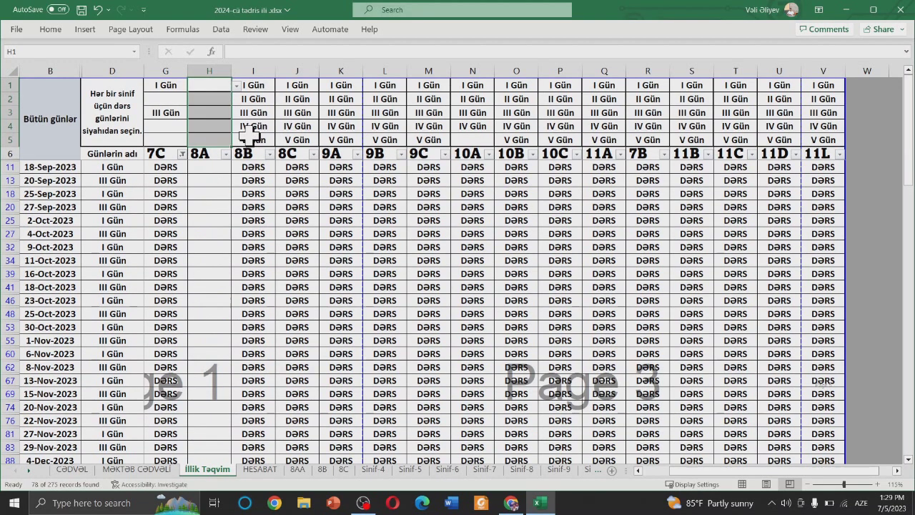
left_click(223, 97)
Fill the blank H1:H5 day slots right across to column V for classes through 11L.
mouse_move(213, 86)
left_mouse_down()
mouse_move(214, 140)
mouse_move(815, 146)
left_mouse_up()
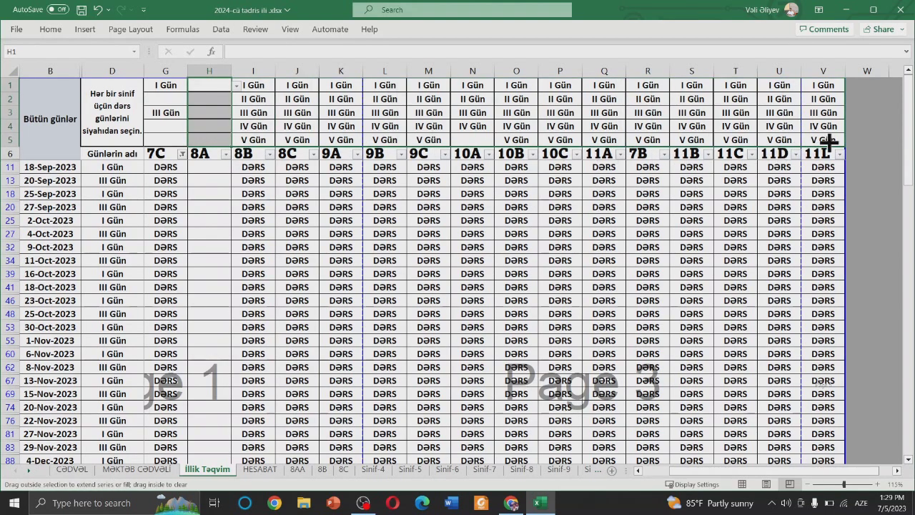
left_click_drag(815, 147, 736, 163)
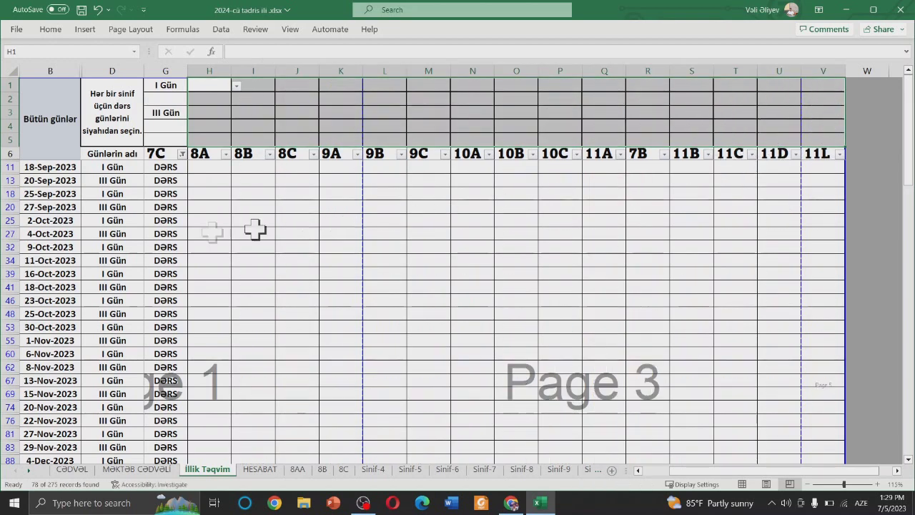
left_click(250, 192)
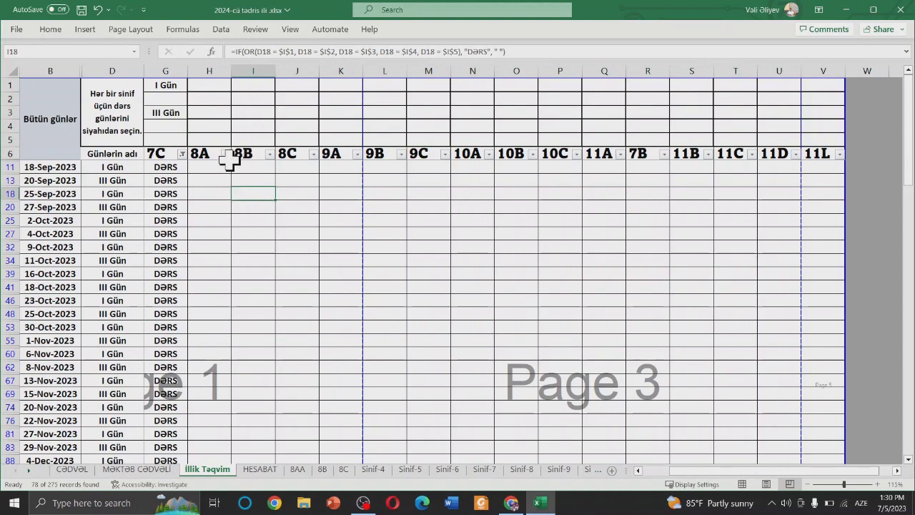
Clear the 7C filter with (Select All) so every calendar date shows again.
left_click(182, 155)
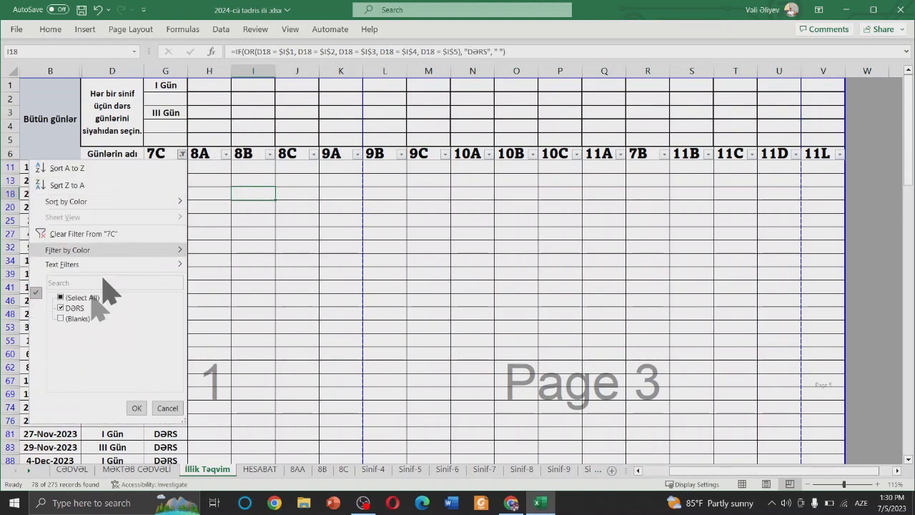
left_click(89, 299)
left_click(136, 408)
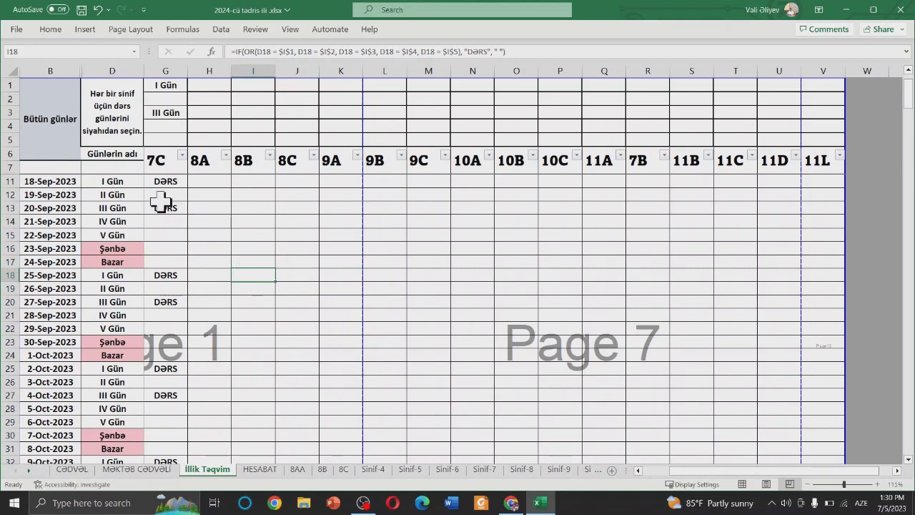
Blank out 7C's third and first day choices in G3 and G1.
scroll(159, 200, "up", 1)
left_click(175, 119)
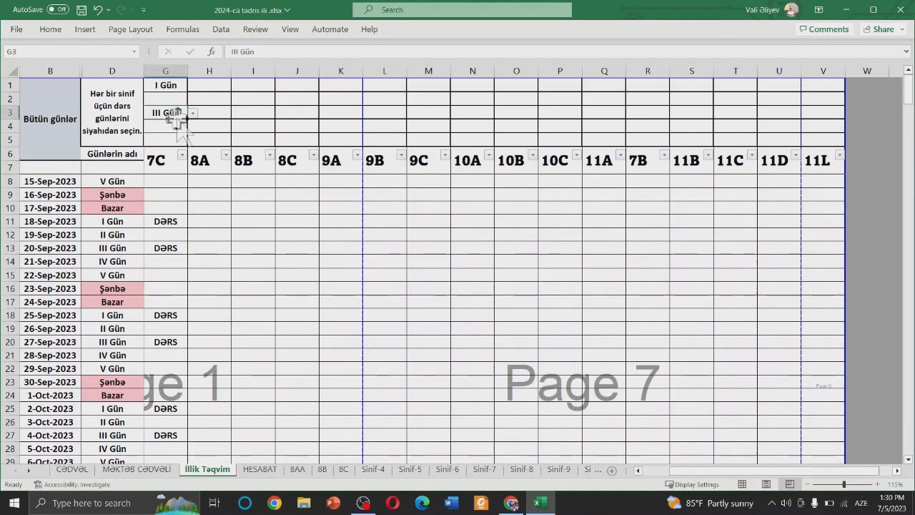
left_click(192, 113)
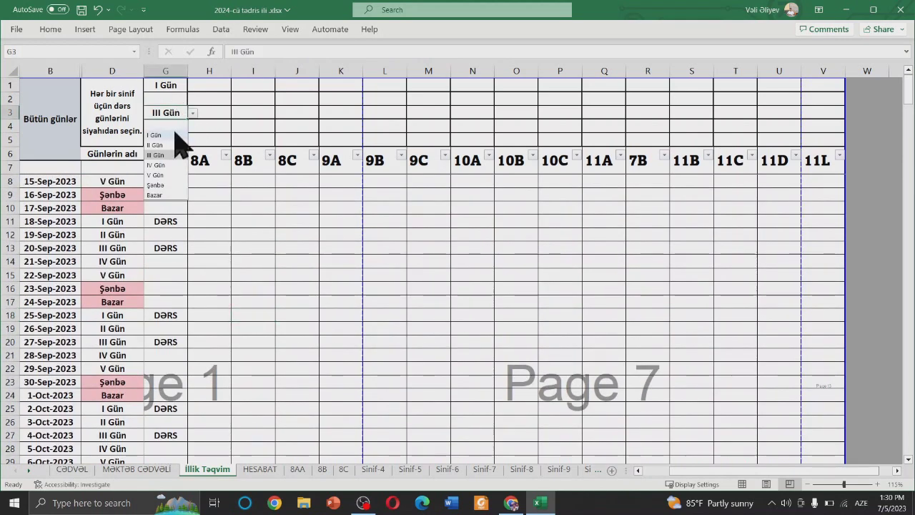
left_click(170, 134)
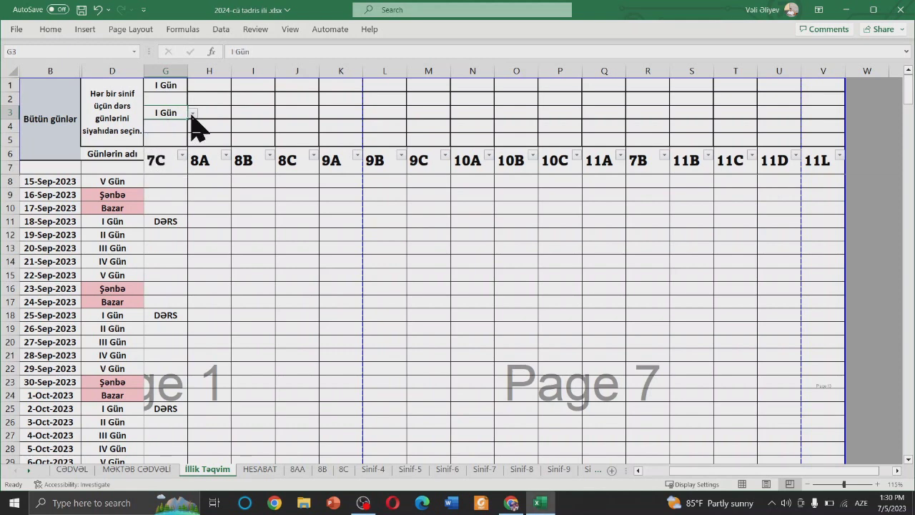
left_click(192, 113)
left_click(187, 125)
left_click(174, 85)
left_click(192, 87)
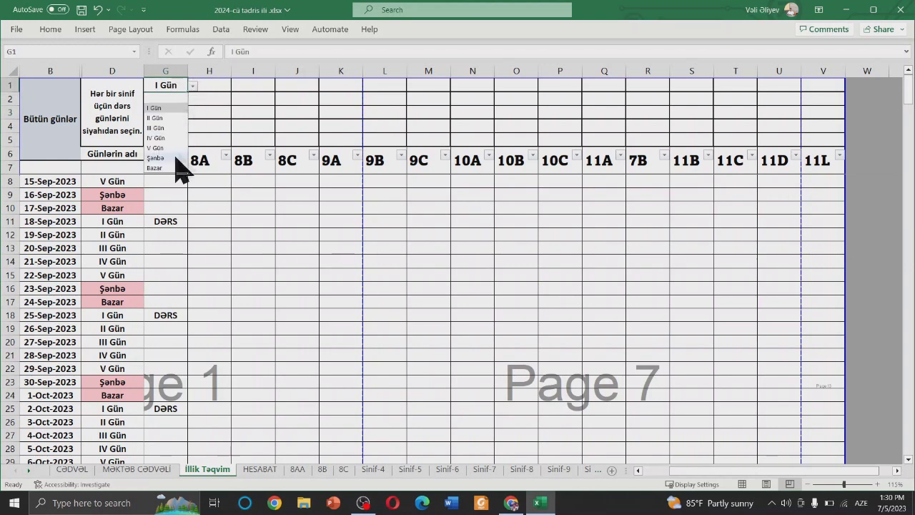
left_click(165, 97)
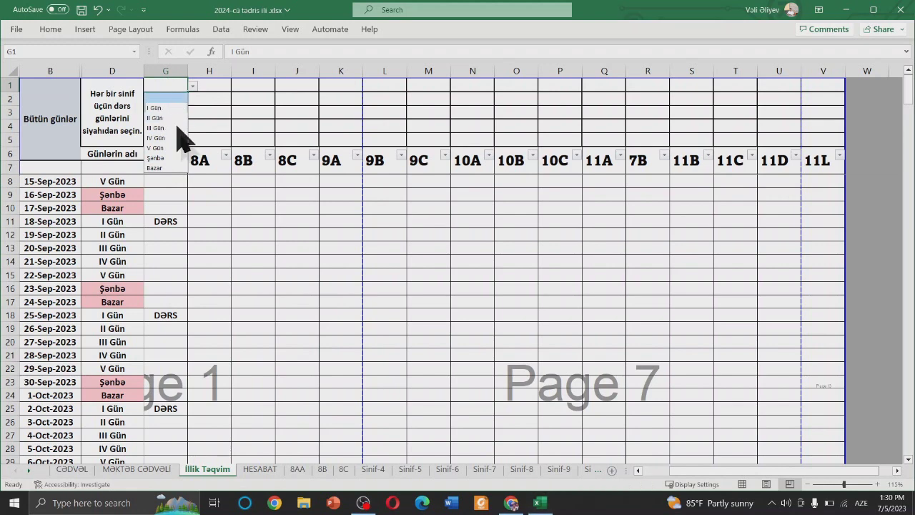
left_click(340, 86)
Set 9A's day slots to I Gün in K1 and IV Gün in K4.
left_click(367, 86)
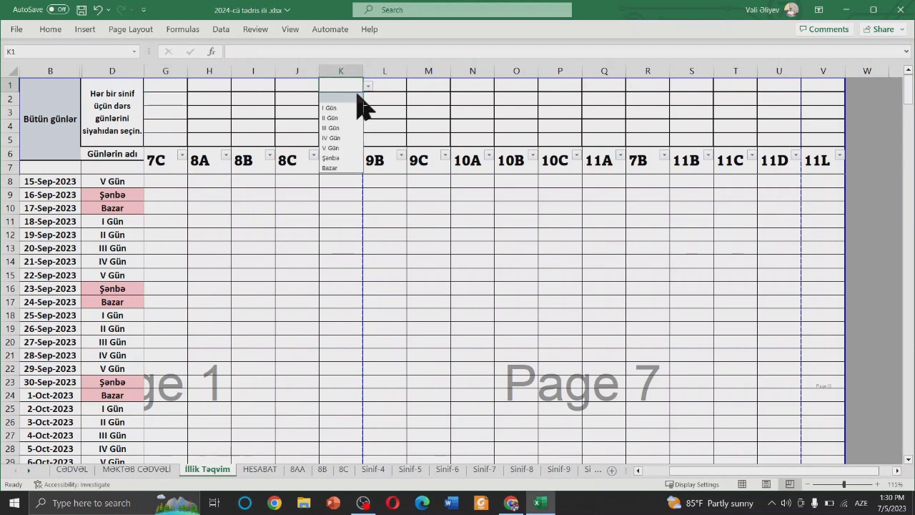
left_click(336, 108)
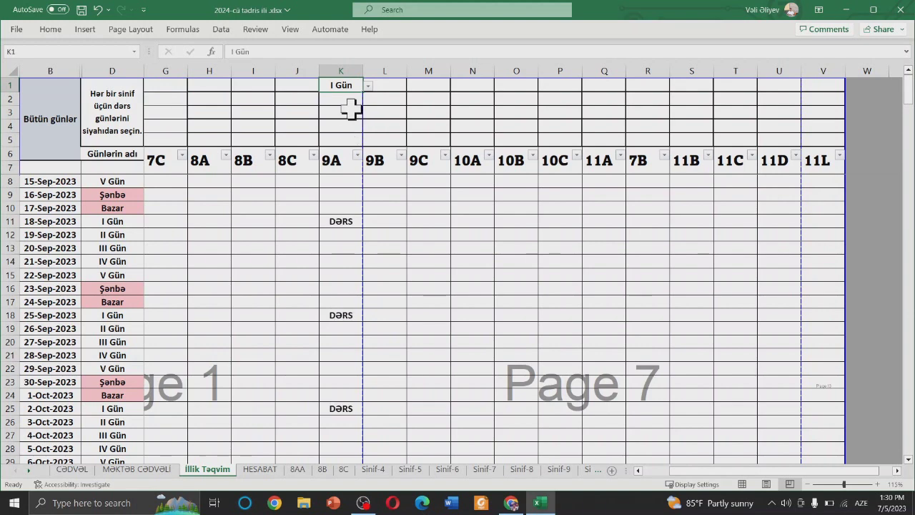
left_click(357, 127)
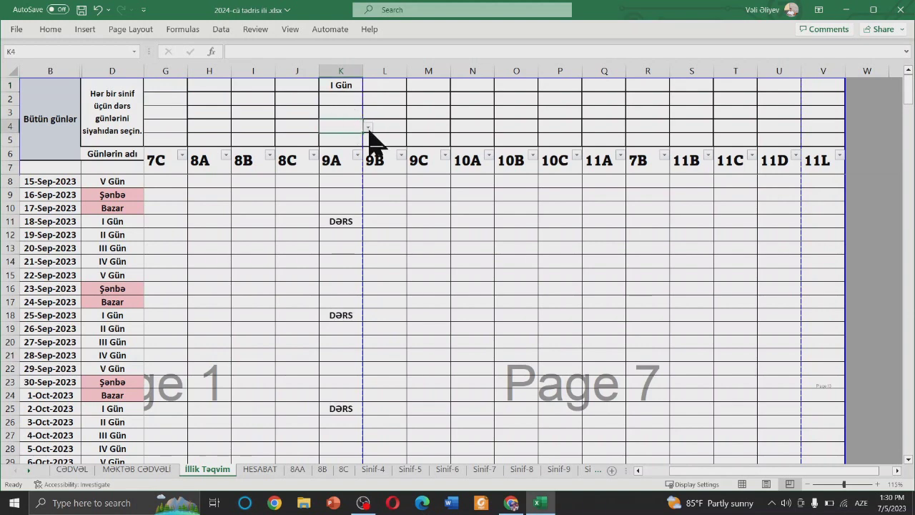
left_click(368, 128)
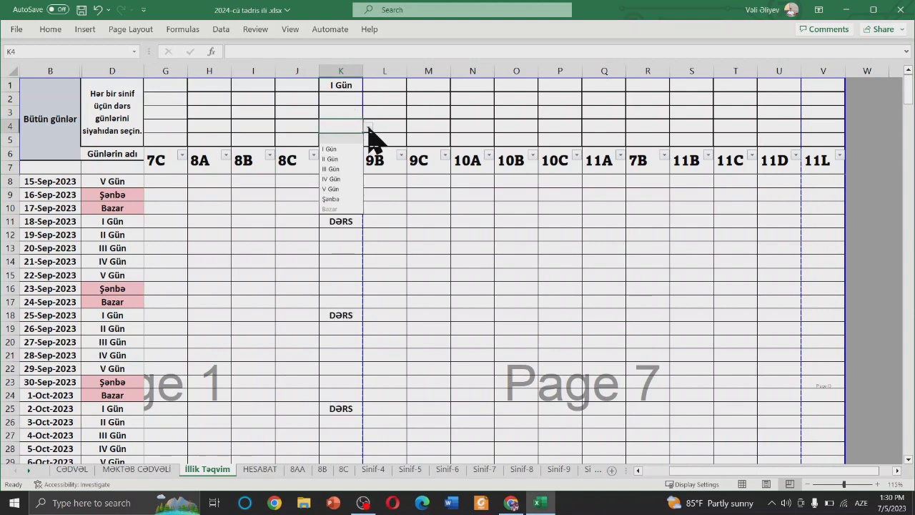
left_click(343, 179)
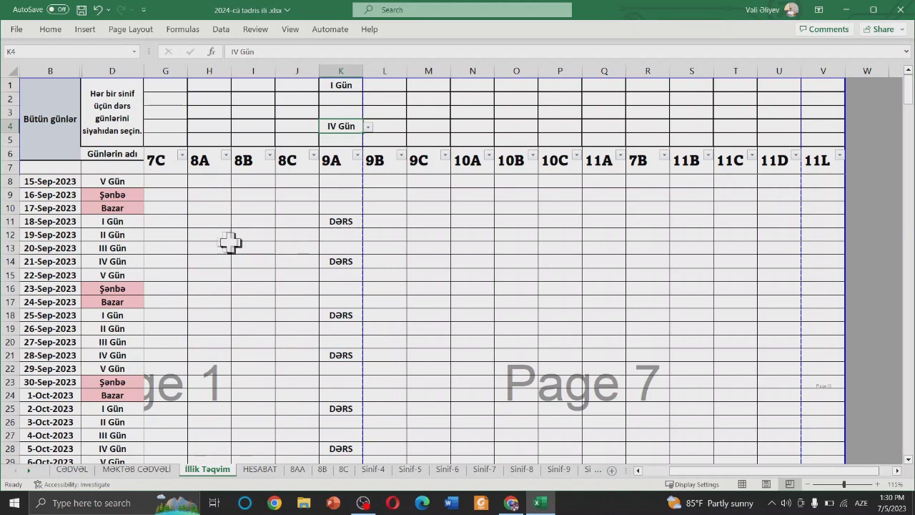
Select the 18-Sep-2023 and 21-Sep-2023 rows to check 9A's new DƏRS marks.
left_click(5, 222)
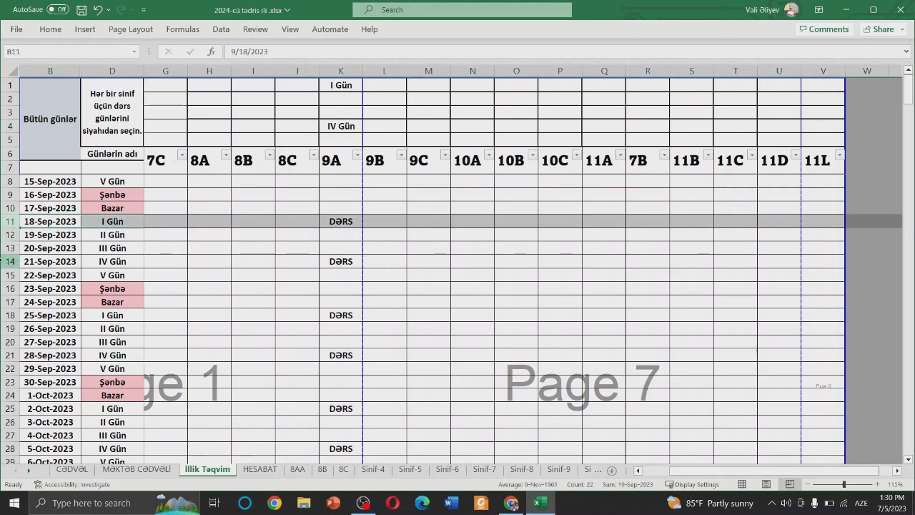
left_click(10, 262)
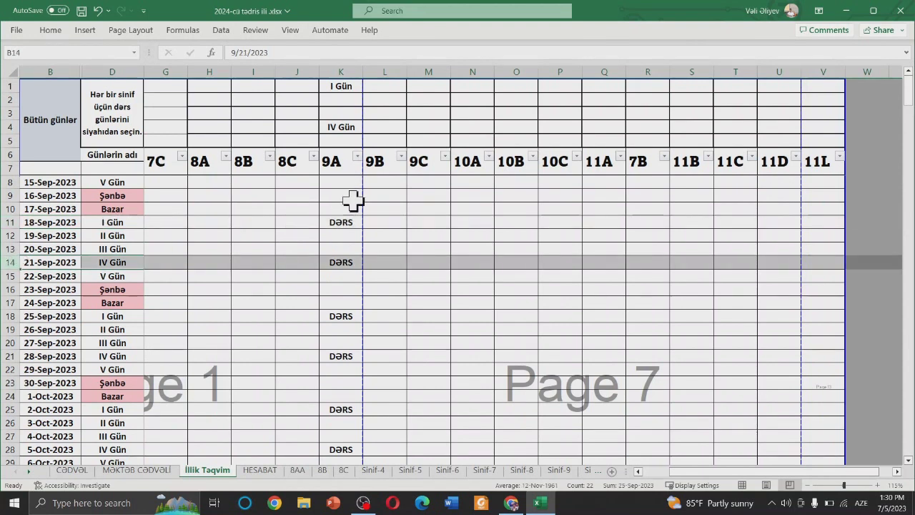
left_click(356, 155)
Filter the 9A column to show only DƏRS dates.
left_click(236, 299)
left_click(236, 309)
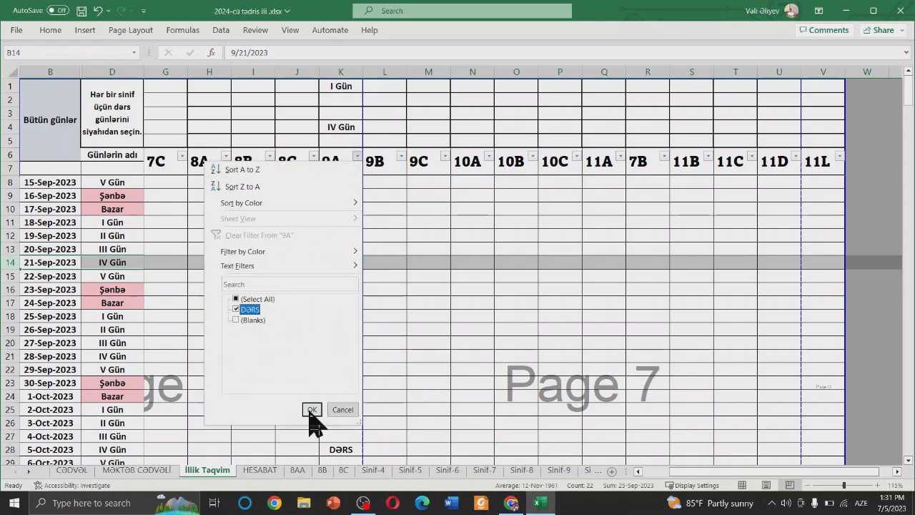
left_click(312, 409)
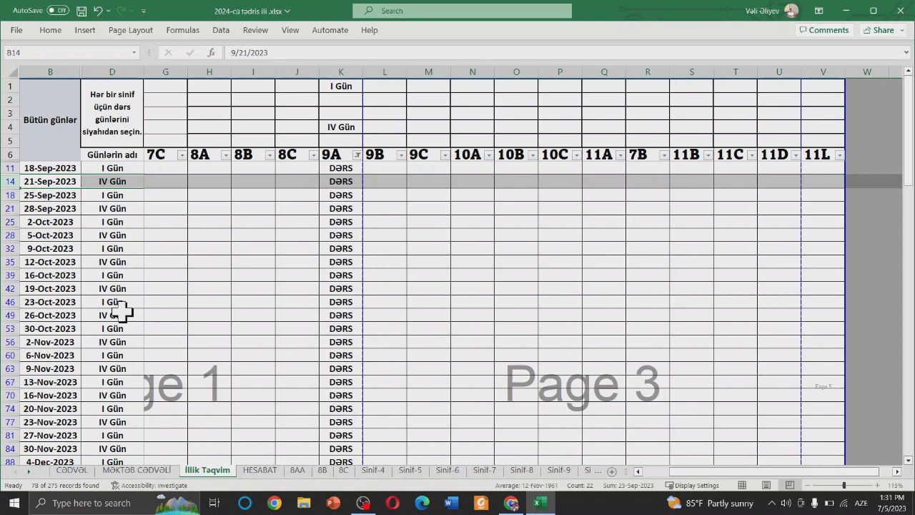
Remove the 9A filter to list all dates, then go to the HESABAT sheet.
left_click(357, 155)
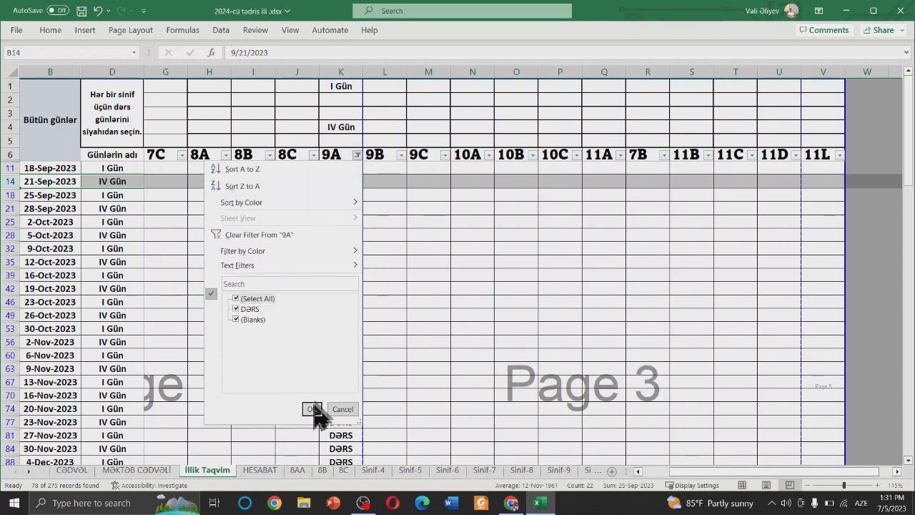
left_click(312, 408)
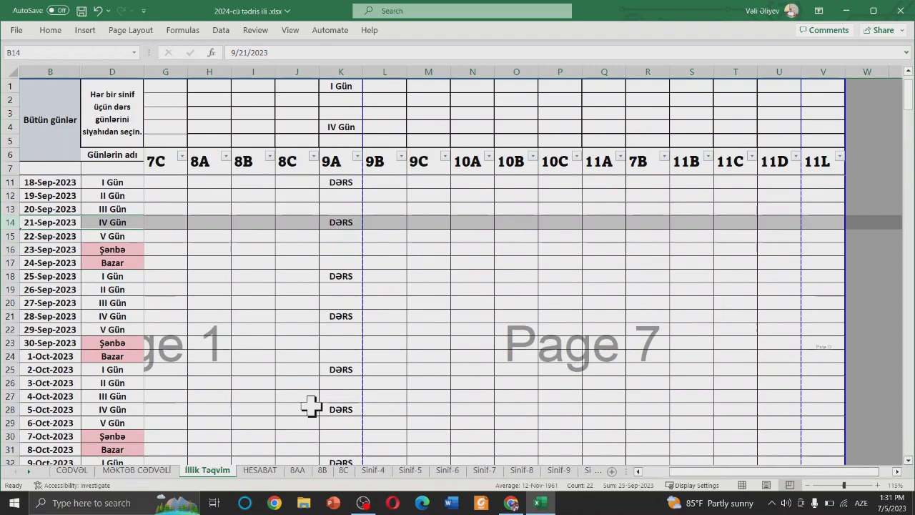
left_click(266, 472)
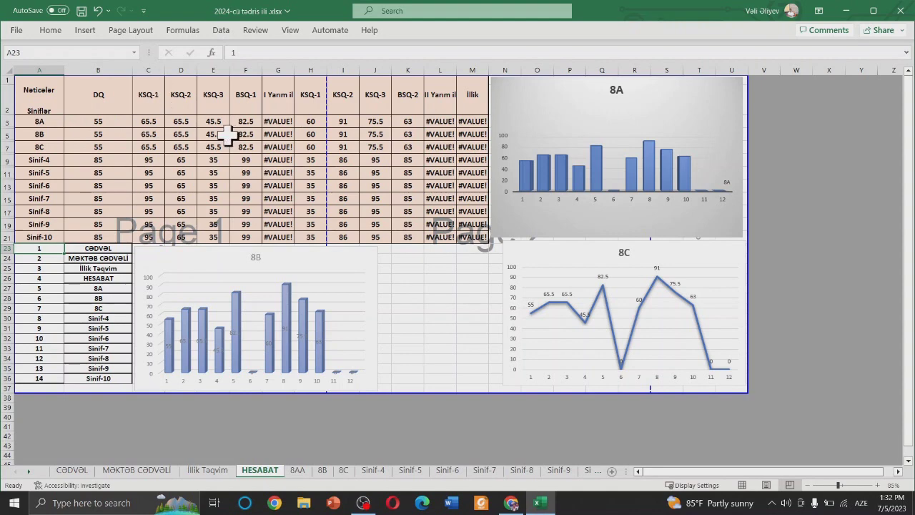
Try editing 8A's score in HESABAT cell C3 and dismiss the protected-sheet warning.
double_click(149, 120)
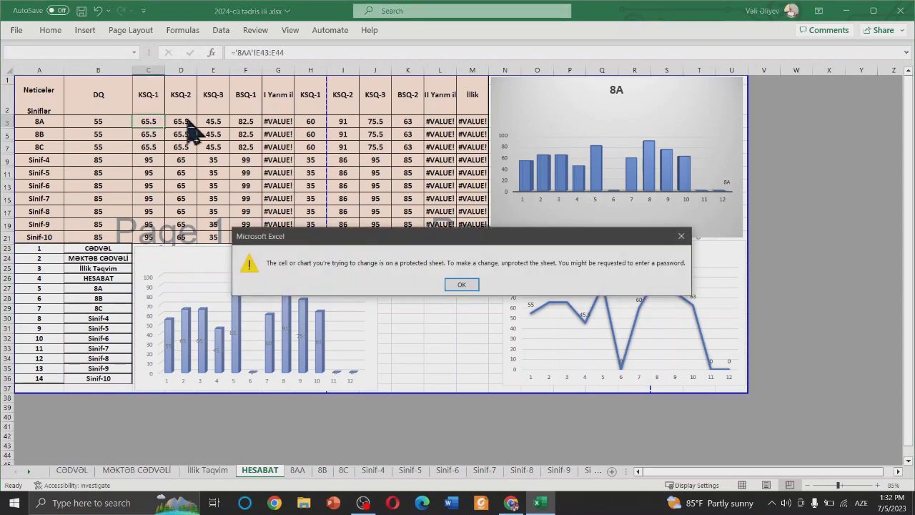
left_click(683, 241)
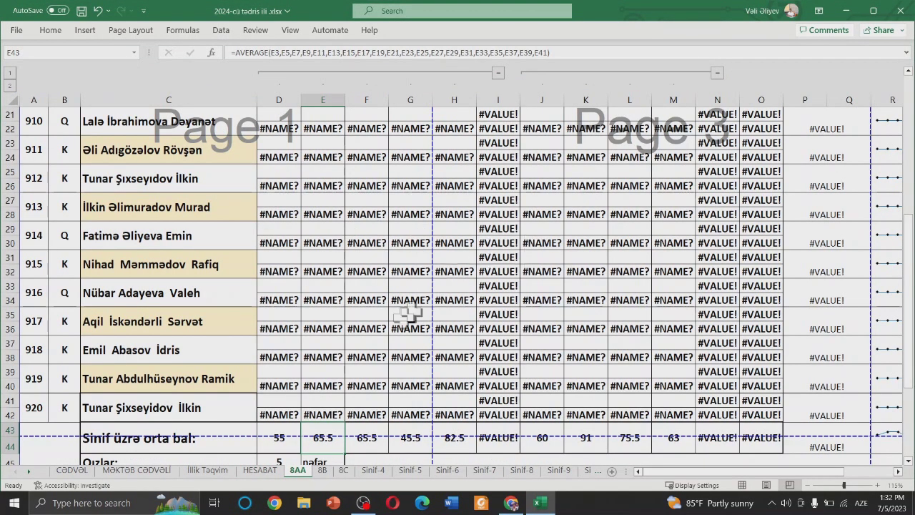
Scroll to the top of the 8AA sheet and zoom out from 115% to 70%.
scroll(377, 276, "up", 3)
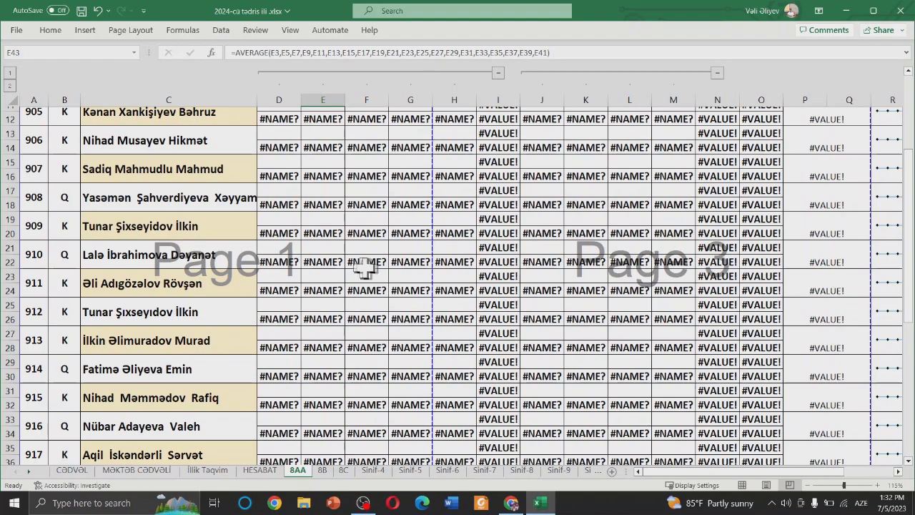
scroll(361, 264, "down", 1, "ctrl")
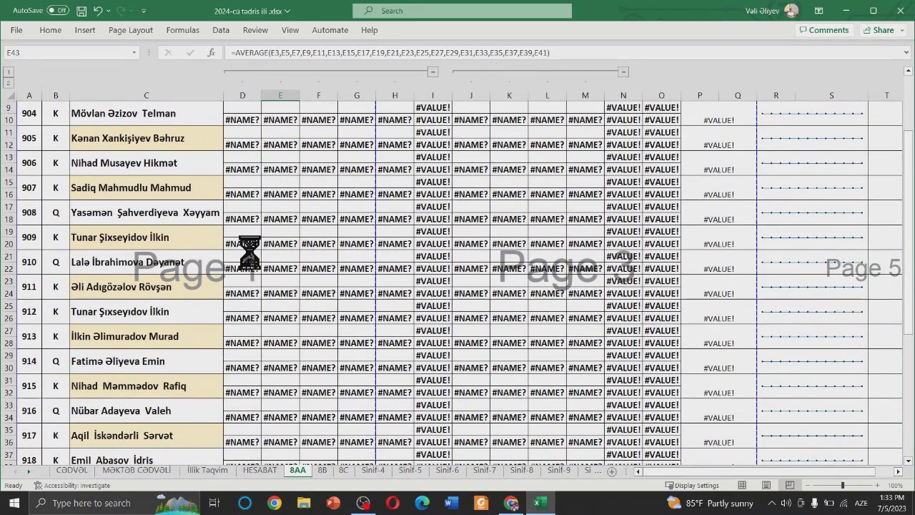
scroll(246, 247, "down", 1, "ctrl")
scroll(250, 250, "down", 1, "ctrl")
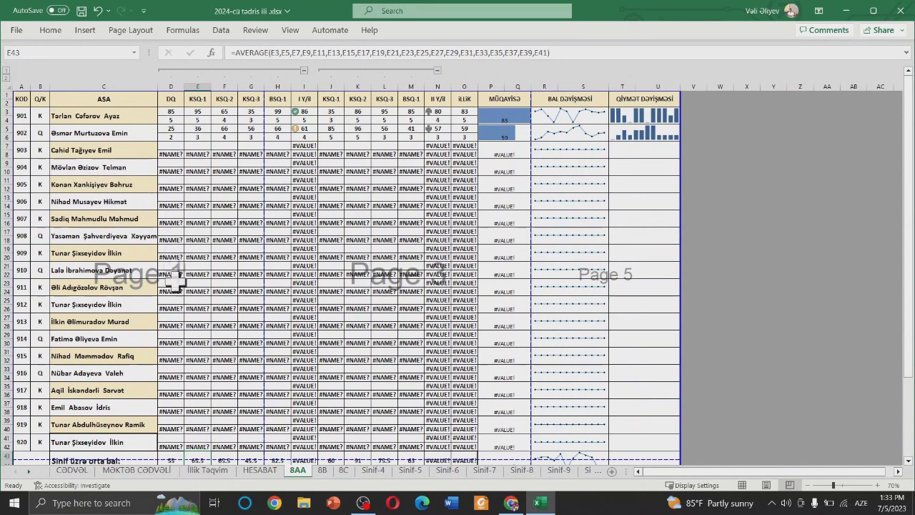
Rename the 8AA sheet tab to 8A by removing the extra A.
right_click(302, 476)
left_click(342, 330)
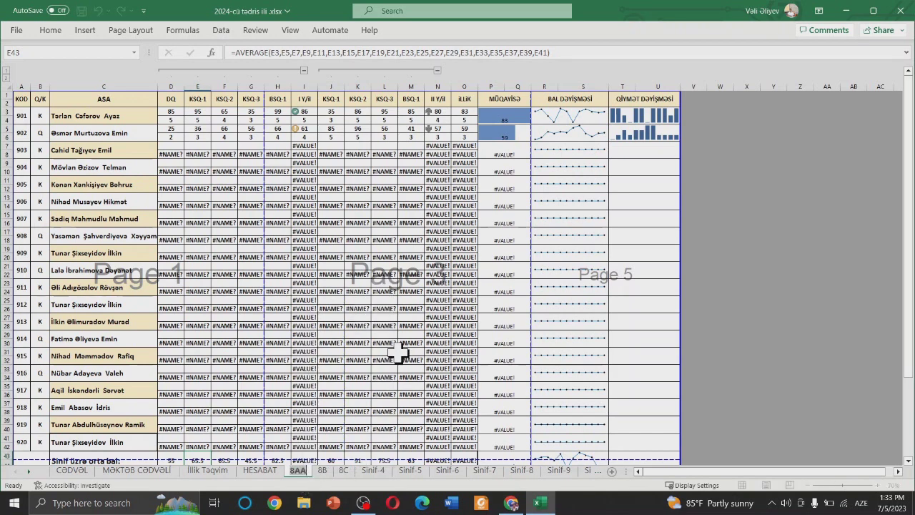
key("BackSpace")
key("Return")
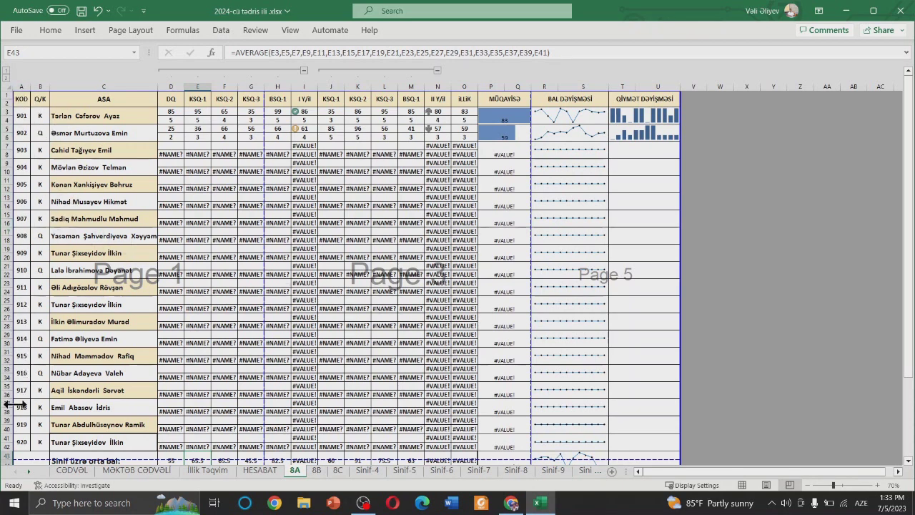
scroll(15, 407, "down", 2)
scroll(16, 403, "down", 2)
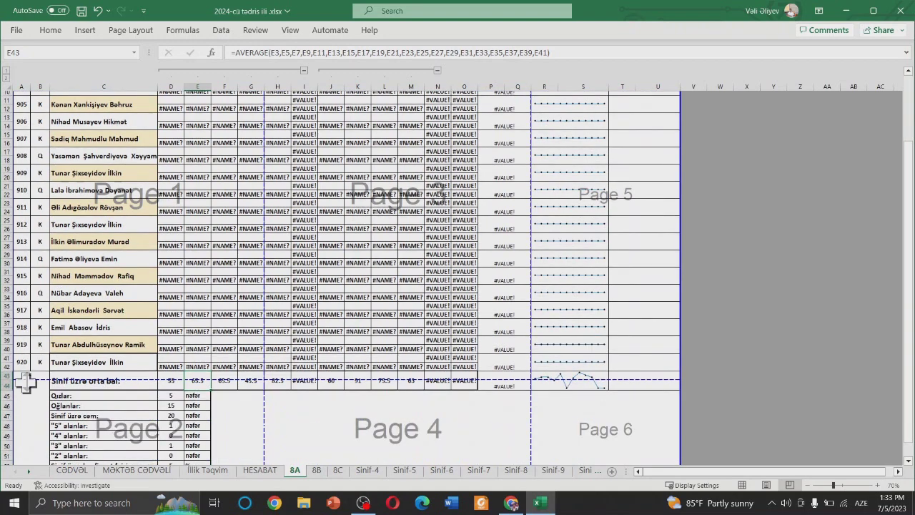
scroll(32, 365, "up", 3)
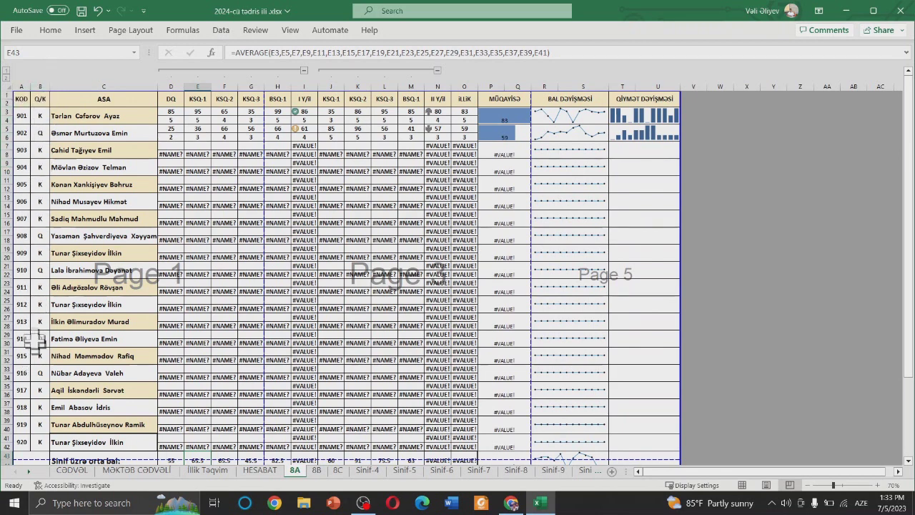
scroll(114, 320, "down", 1)
scroll(114, 319, "up", 1)
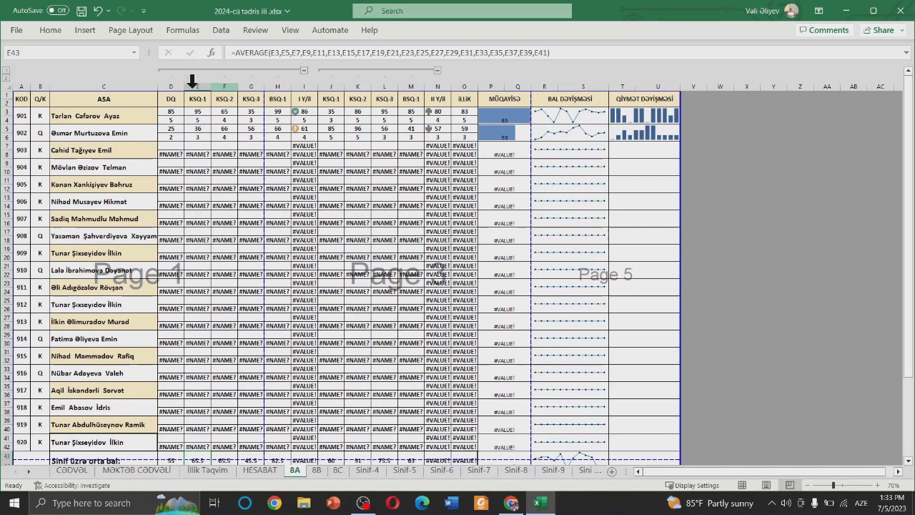
Collapse the D–H and J–M score column groups on the 8A sheet.
left_click(304, 70)
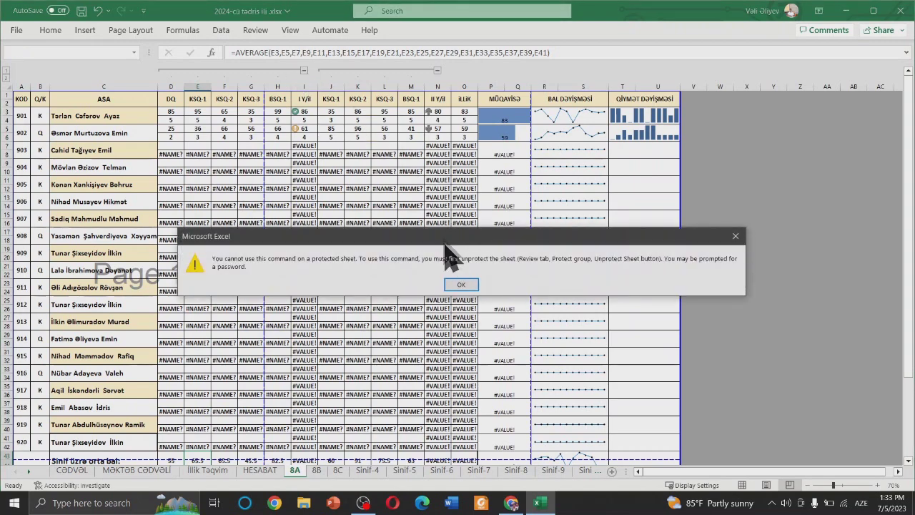
left_click(461, 283)
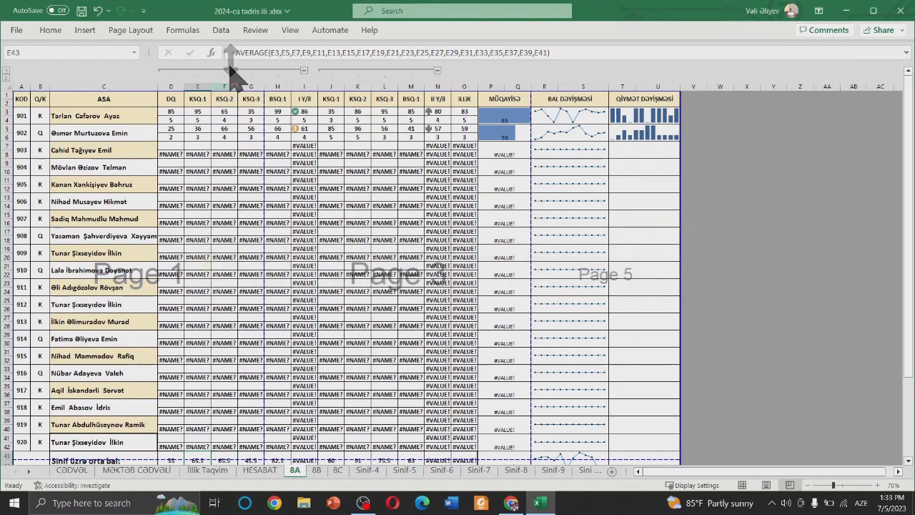
left_click(255, 30)
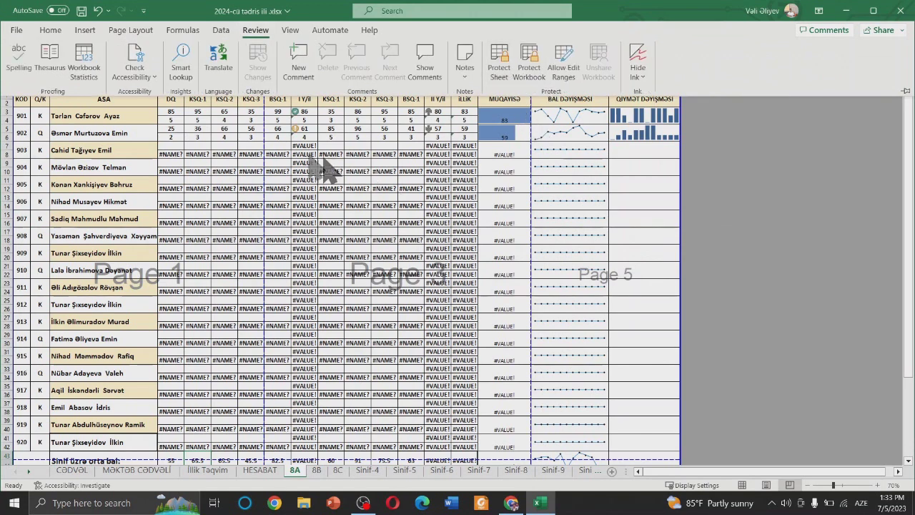
left_click(647, 164)
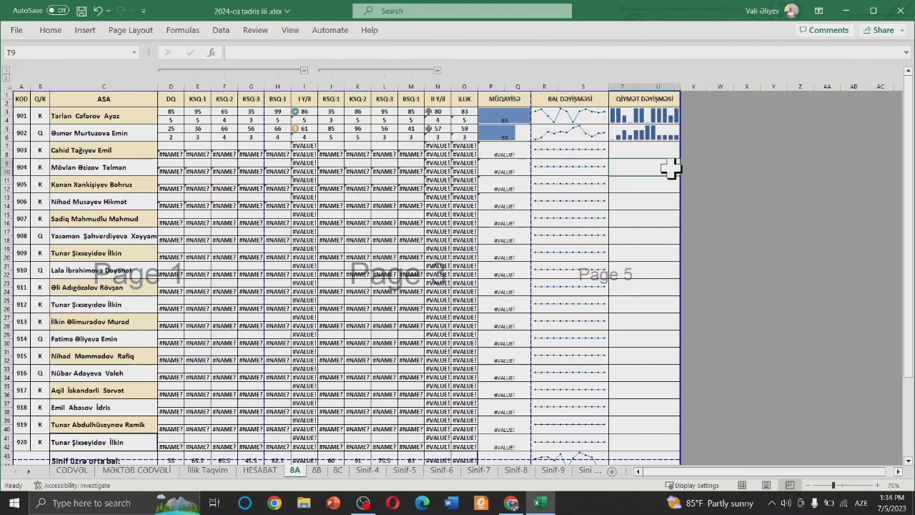
left_click(304, 70)
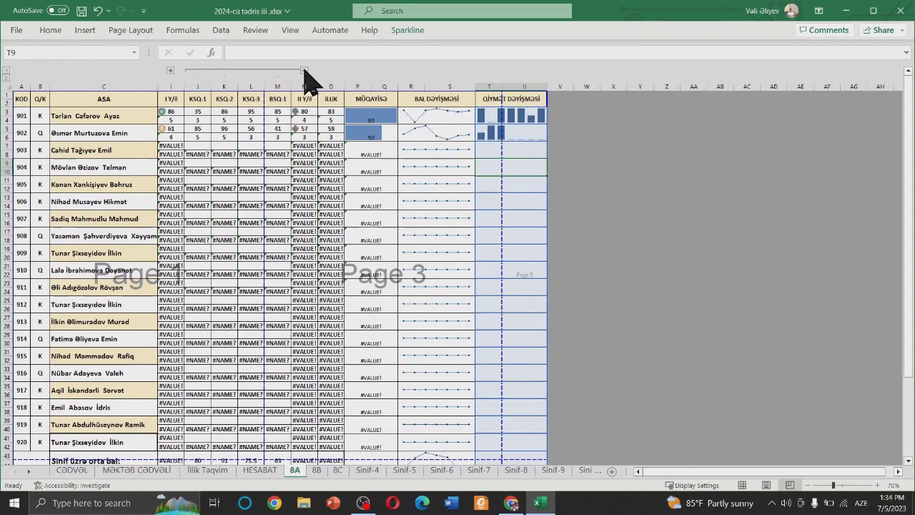
left_click(304, 70)
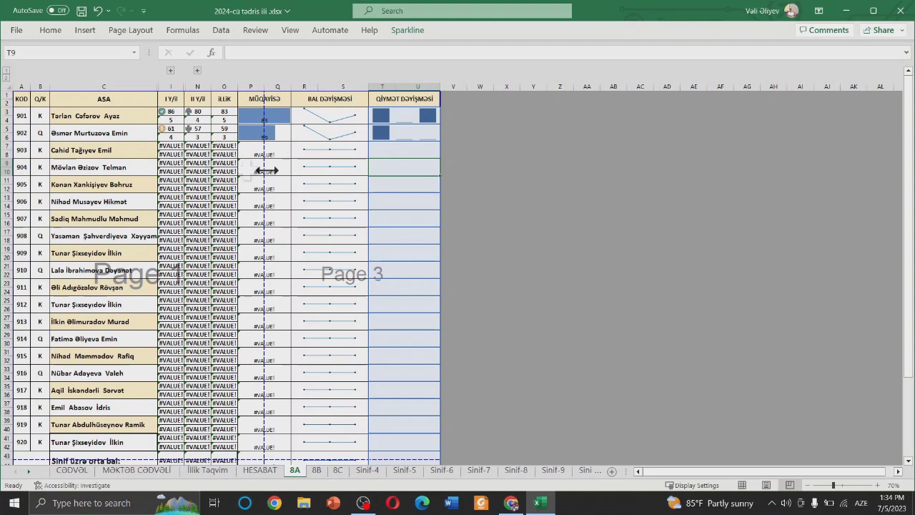
Freeze panes at cell I3 to lock the header rows and code and name columns.
left_click(28, 120)
scroll(39, 121, "up", 2, "ctrl")
scroll(41, 120, "up", 1, "ctrl")
scroll(333, 182, "up", 1, "ctrl")
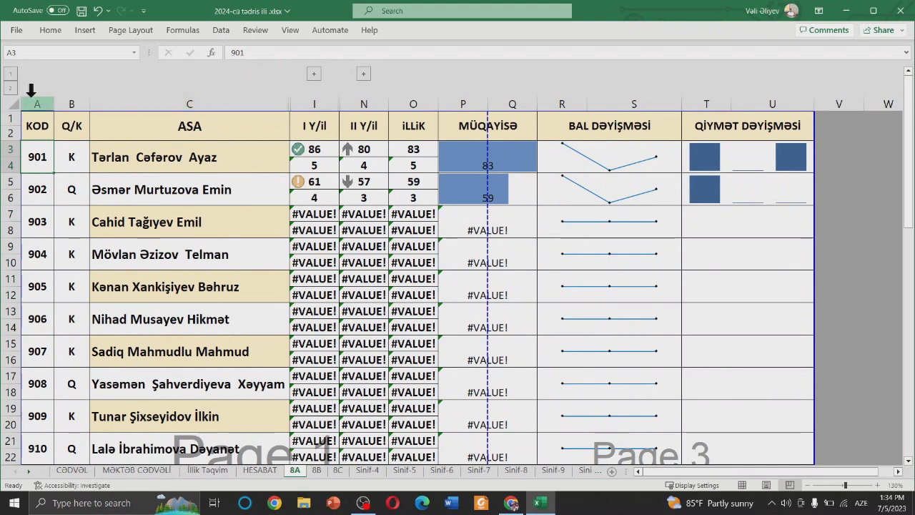
left_click_drag(31, 89, 179, 98)
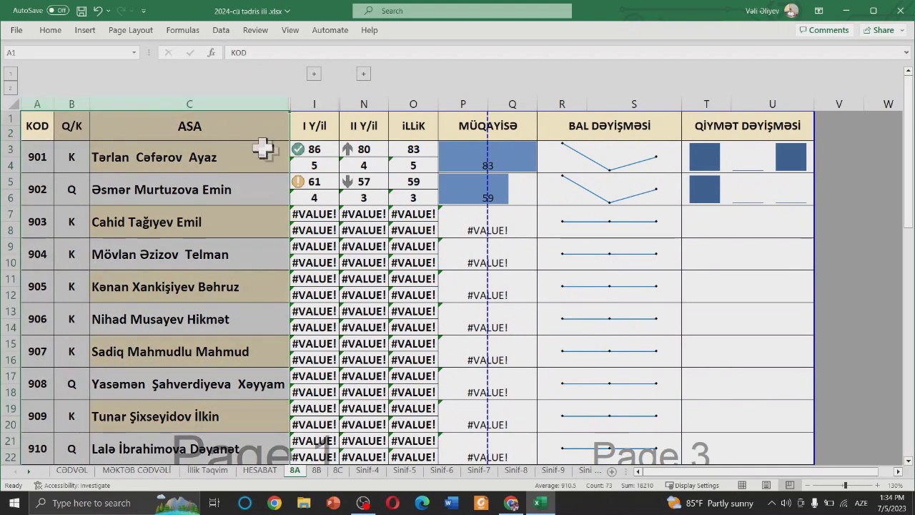
left_click(256, 143)
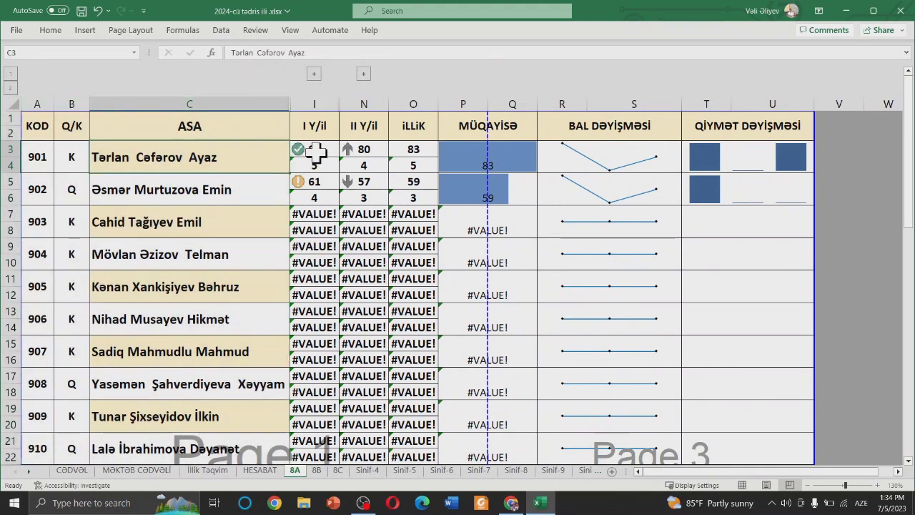
left_click(314, 152)
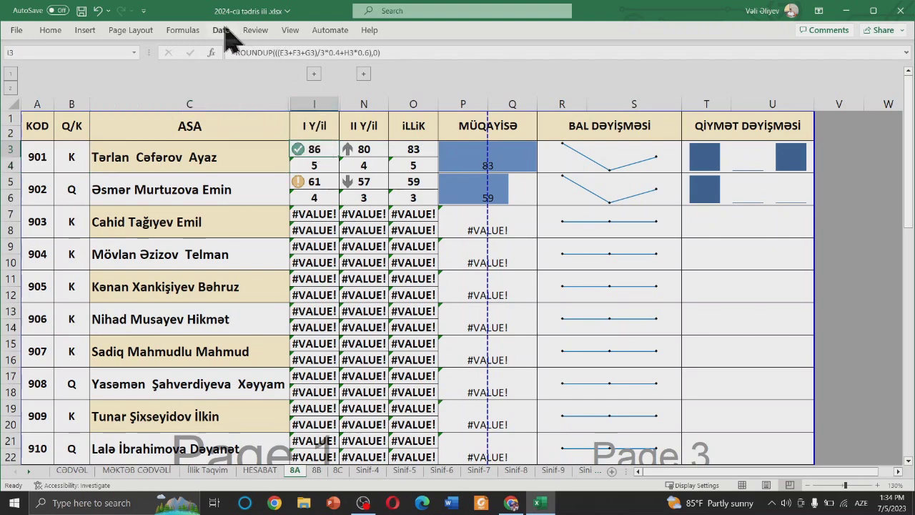
left_click(291, 32)
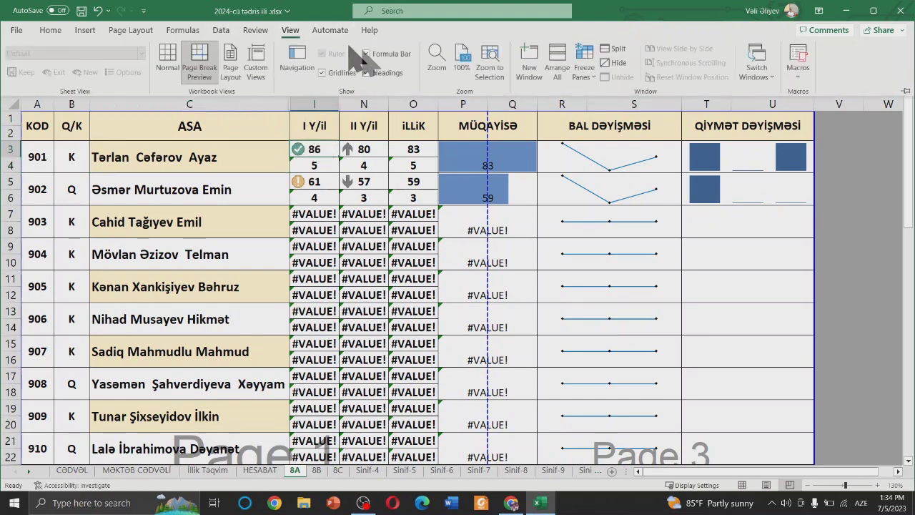
left_click(586, 68)
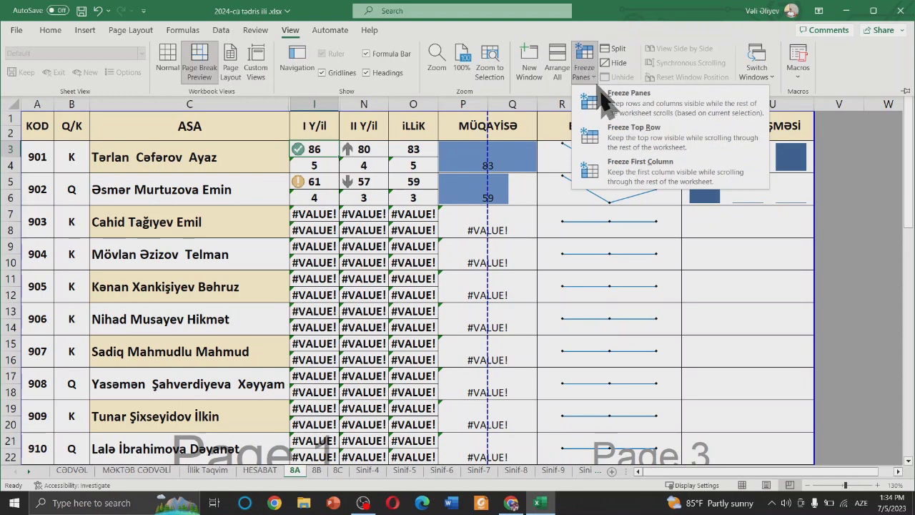
left_click(631, 109)
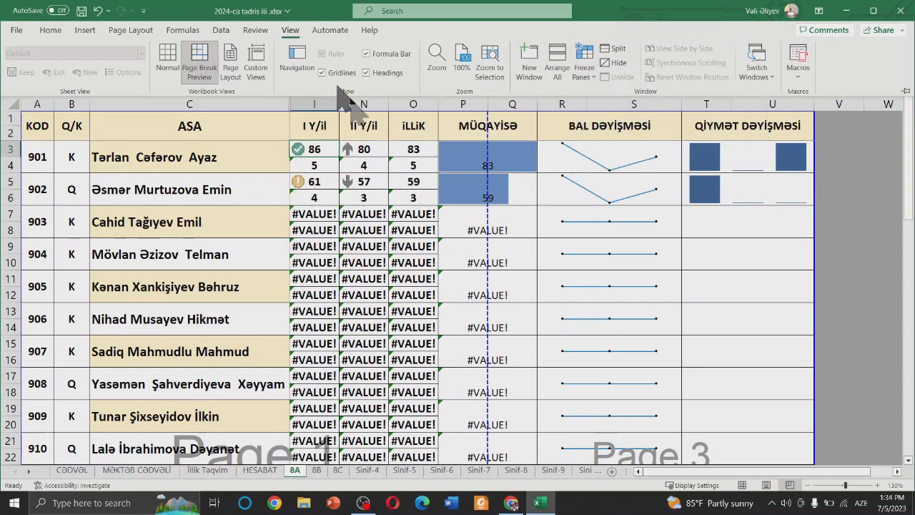
Re-expand the D–H and J–M column groups so DQ through İLLİK show again.
left_click(833, 152)
left_click(314, 74)
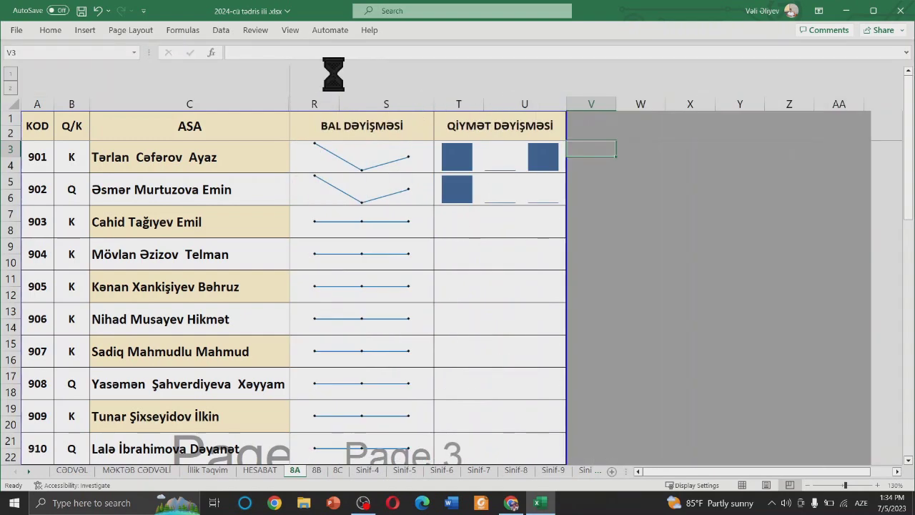
left_click(613, 74)
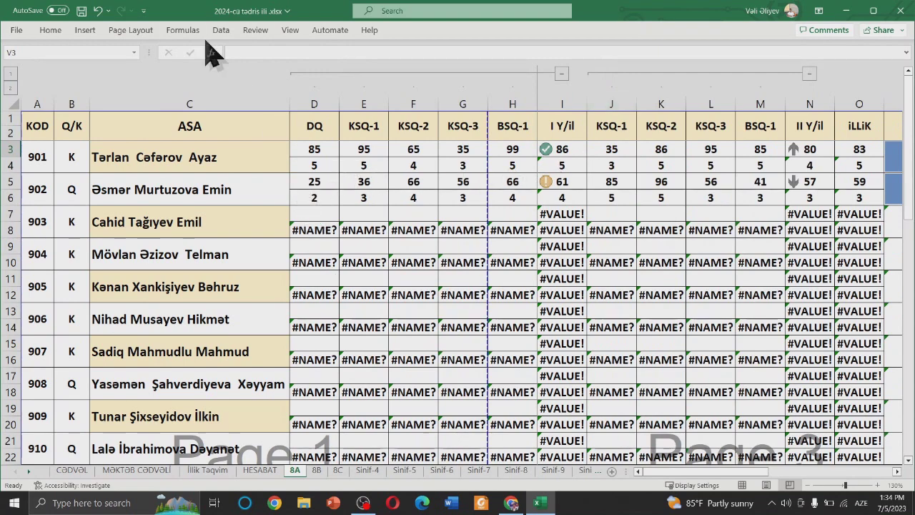
left_click(226, 31)
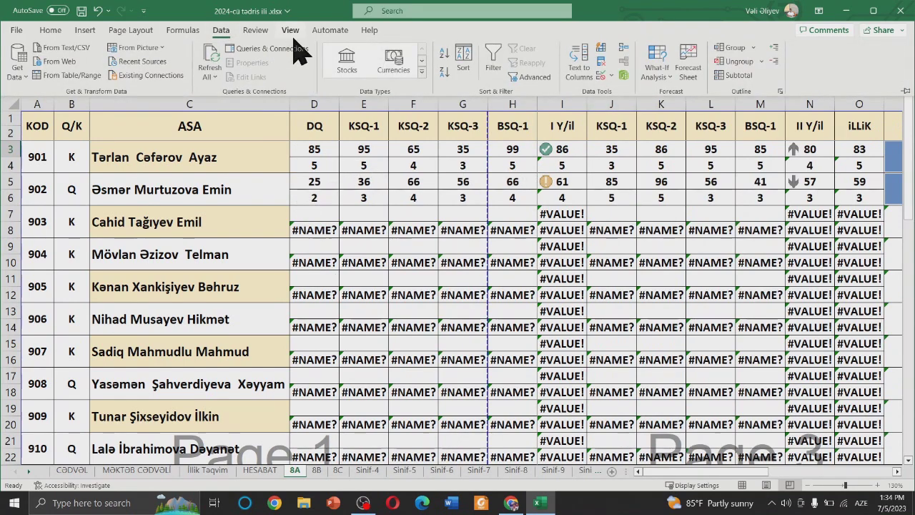
left_click(290, 30)
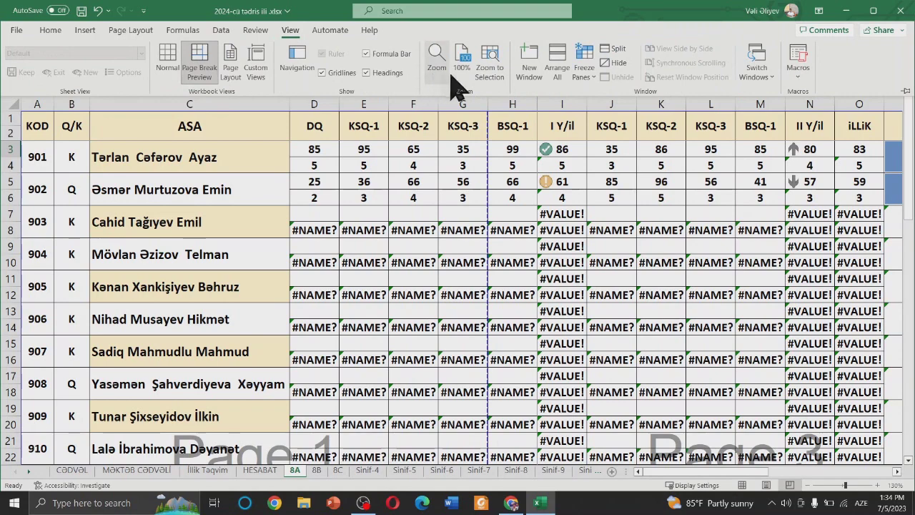
left_click(265, 31)
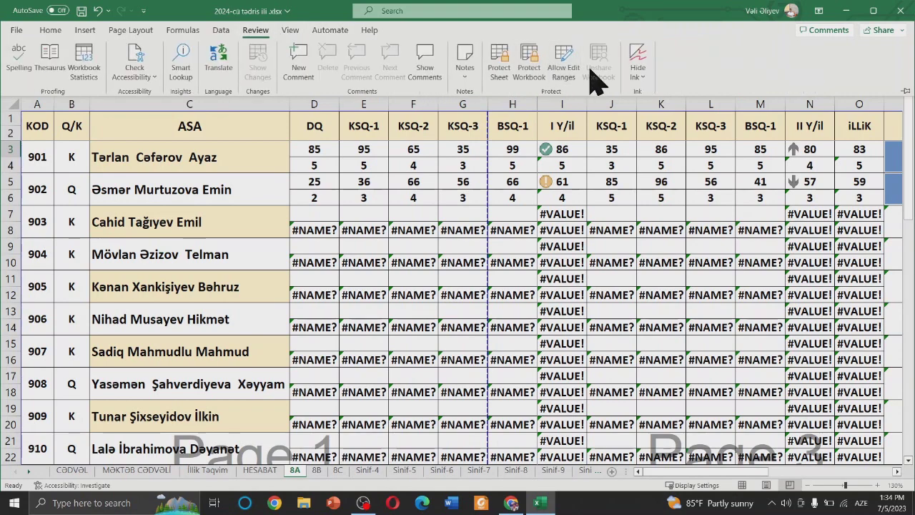
left_click(499, 59)
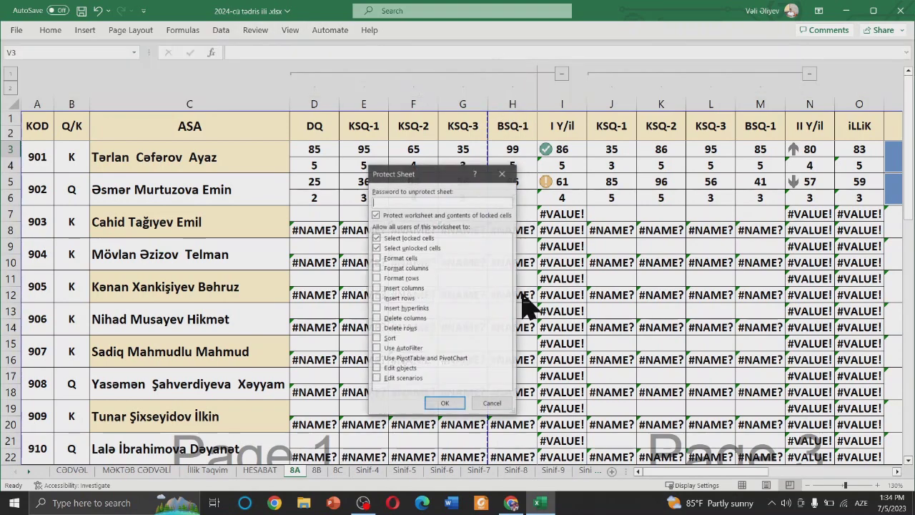
left_click(446, 403)
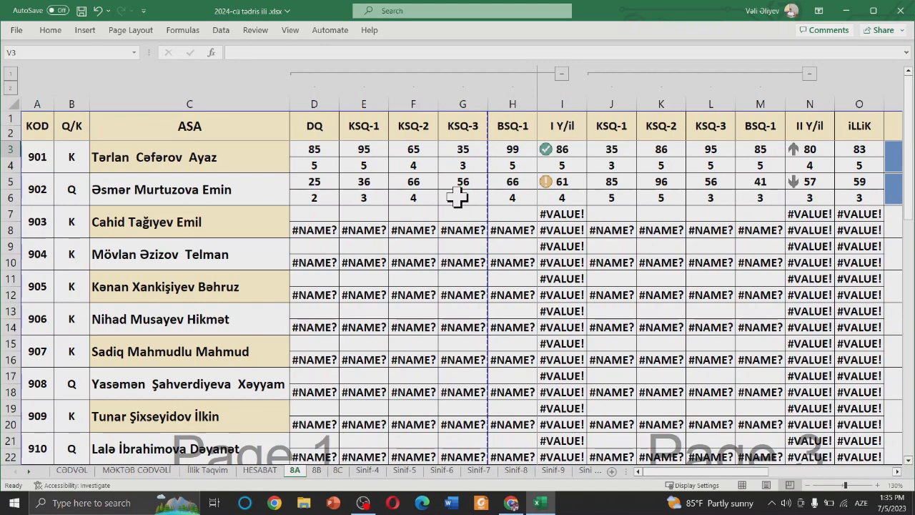
scroll(429, 205, "down", 1, "ctrl")
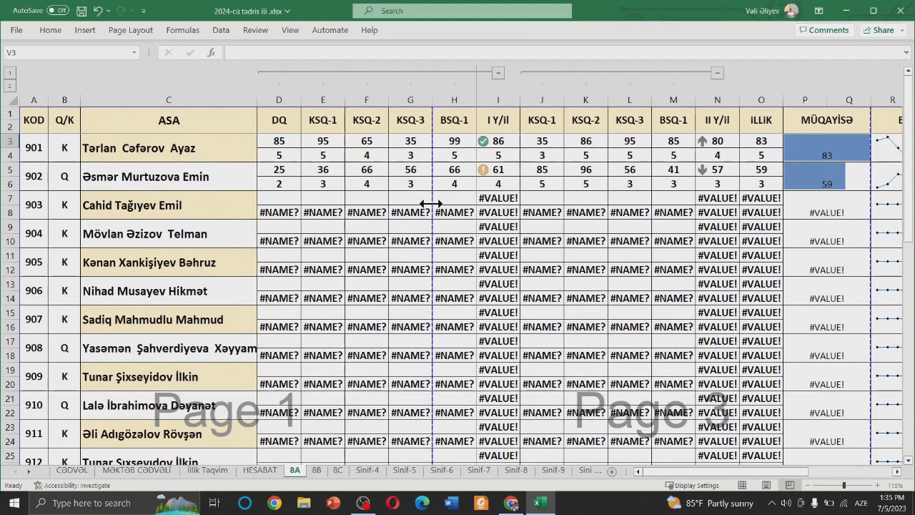
scroll(431, 203, "down", 2, "ctrl")
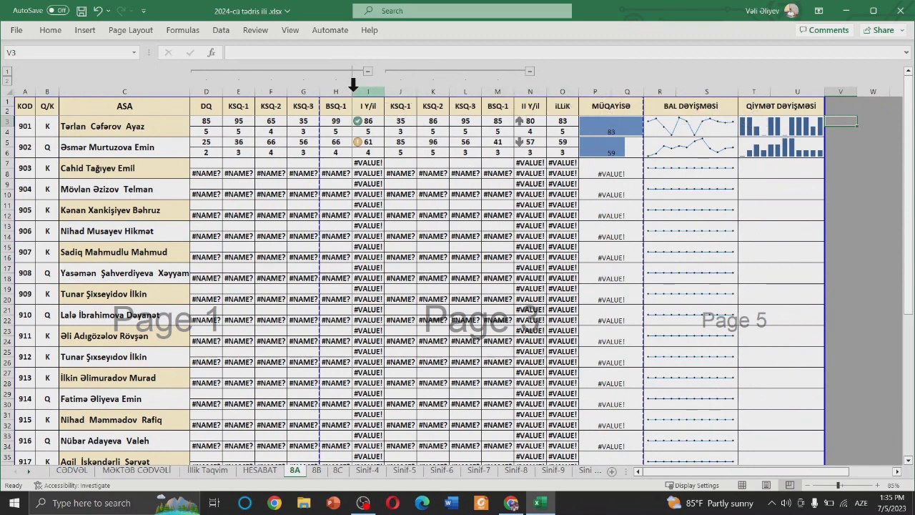
left_click(865, 173)
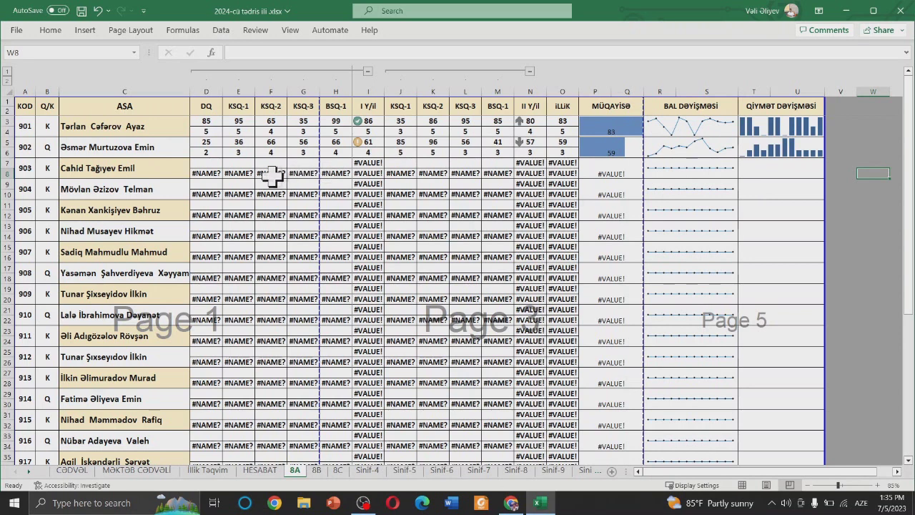
left_click(206, 163)
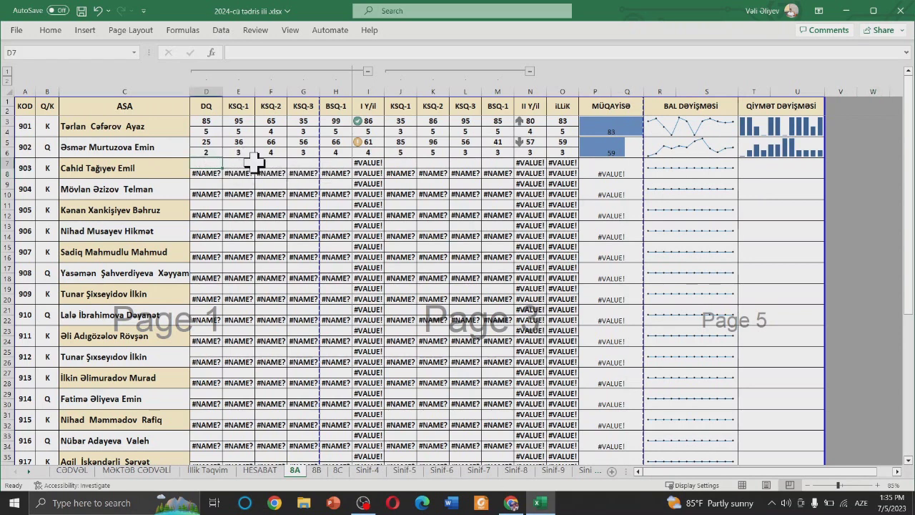
Enter student 903's first-half scores 95, 85, 65, 40, 23 in D7:H7.
type("95")
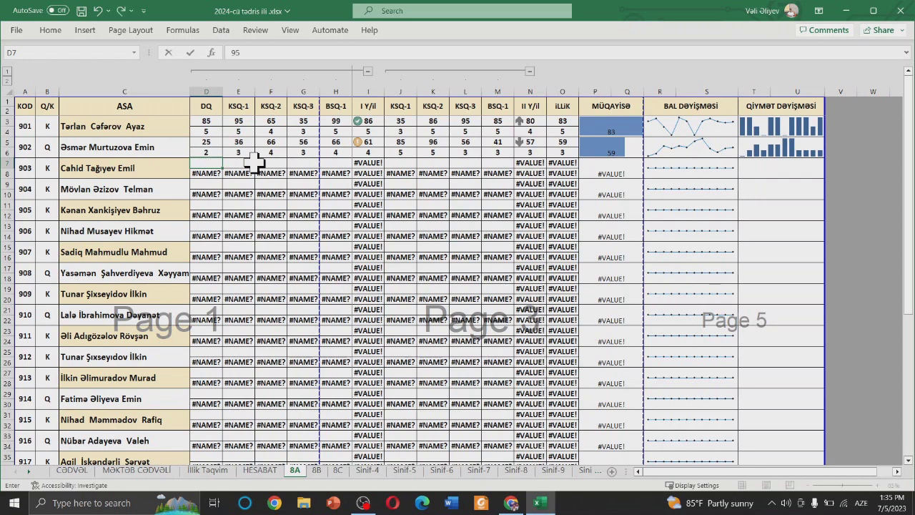
key("Return")
left_click(241, 164)
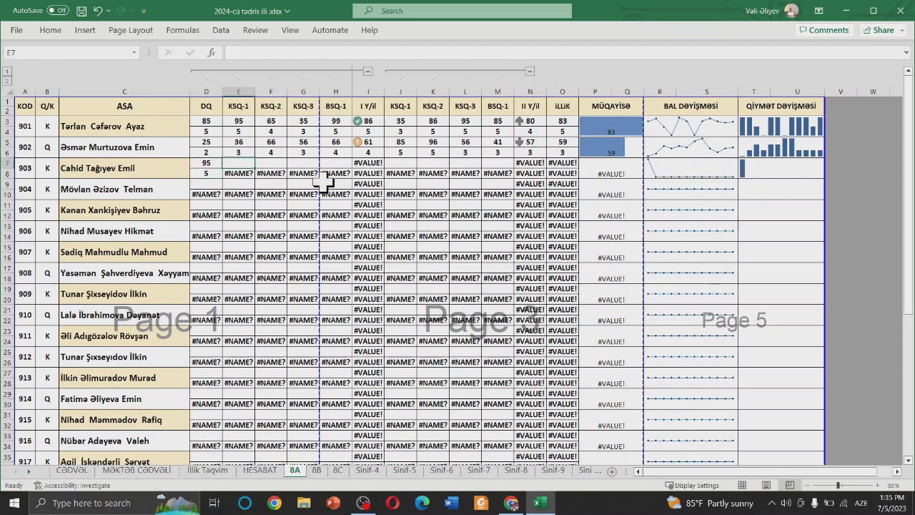
type("85")
key("Return")
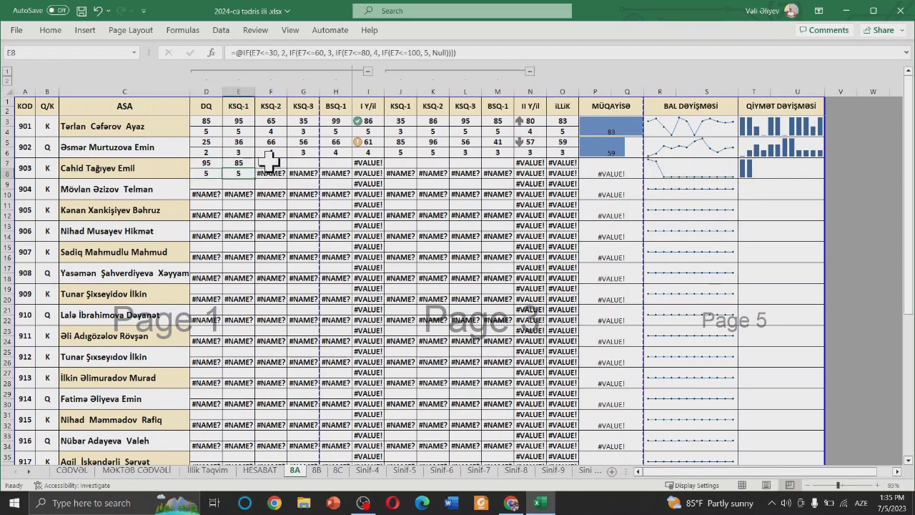
left_click(270, 163)
type("65")
key("Return")
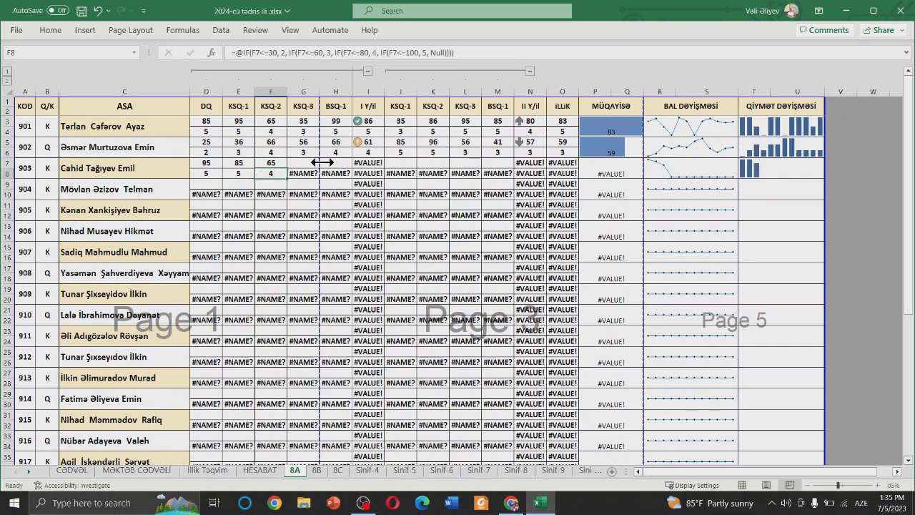
left_click(304, 163)
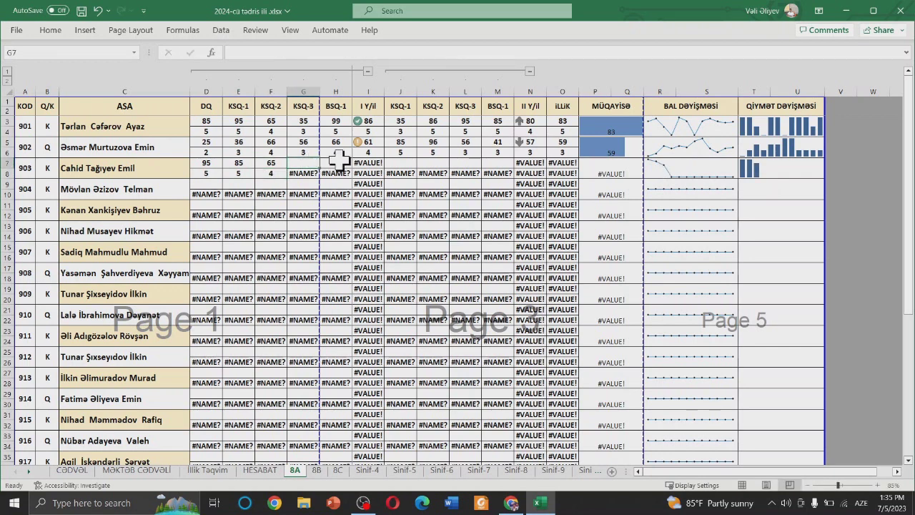
type("40")
key("Return")
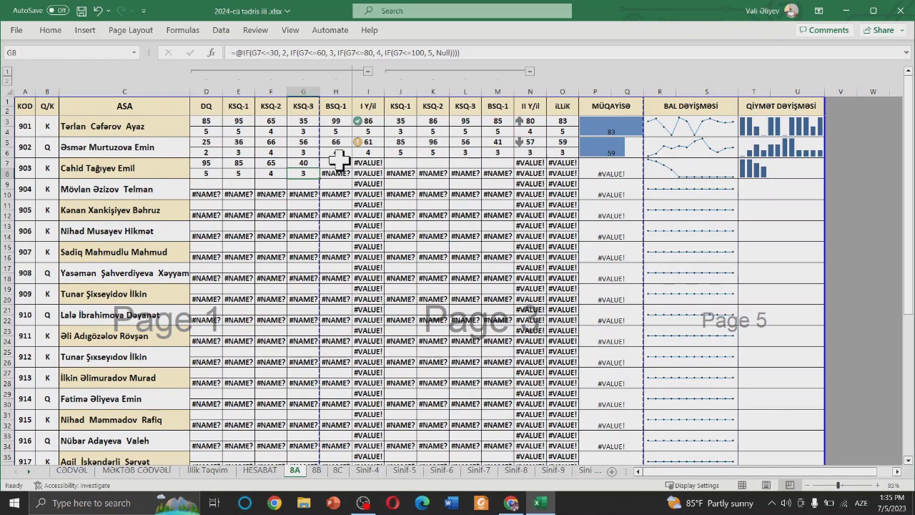
left_click(336, 163)
type("23")
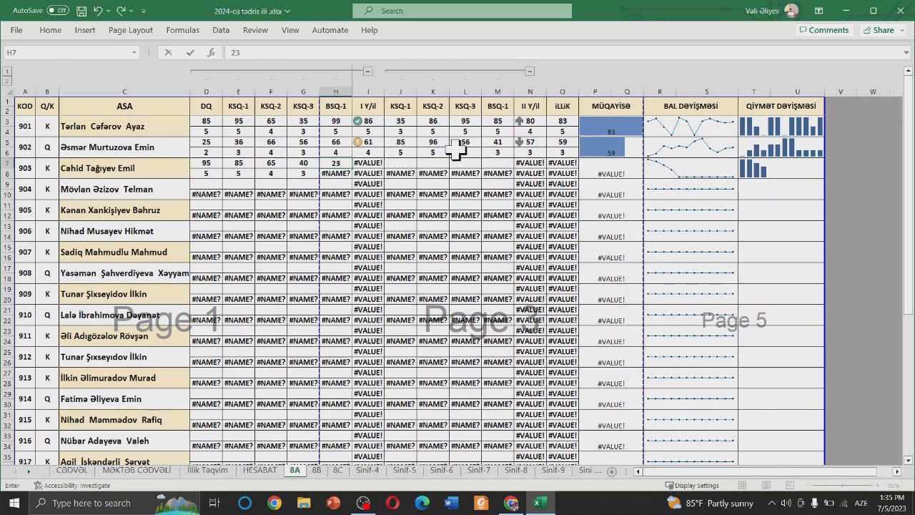
key("Return")
Enter the second-half scores 95, 85, 95, 75 in J7:M7.
left_click(414, 153)
left_click(408, 163)
type("5")
key("Return")
left_click(434, 163)
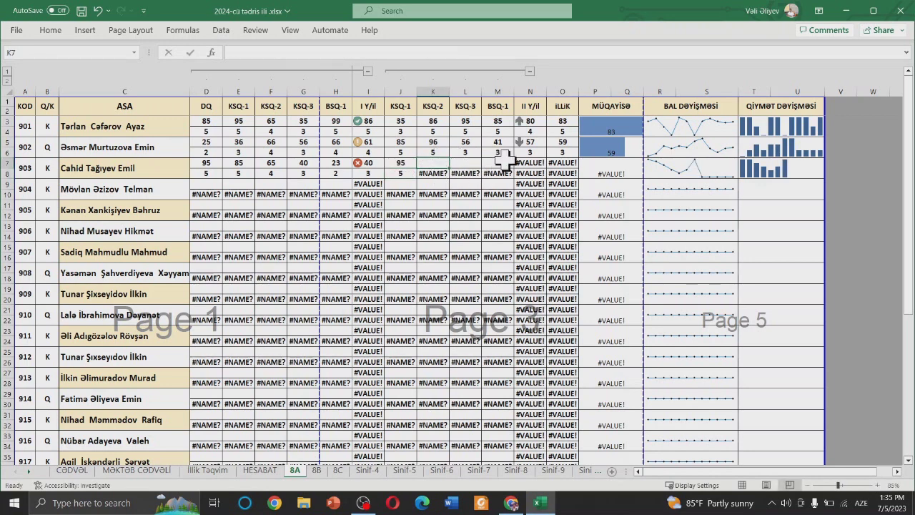
type("85")
key("Return")
left_click(472, 163)
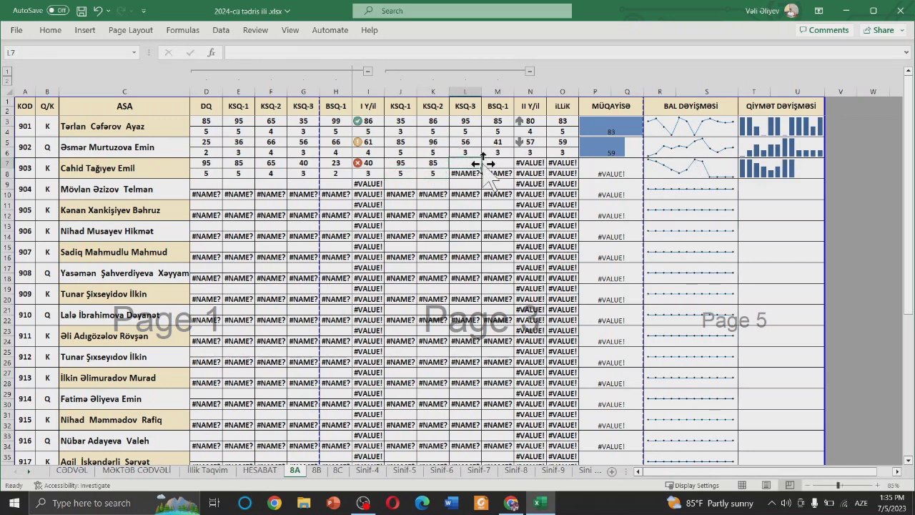
type("95")
key("Return")
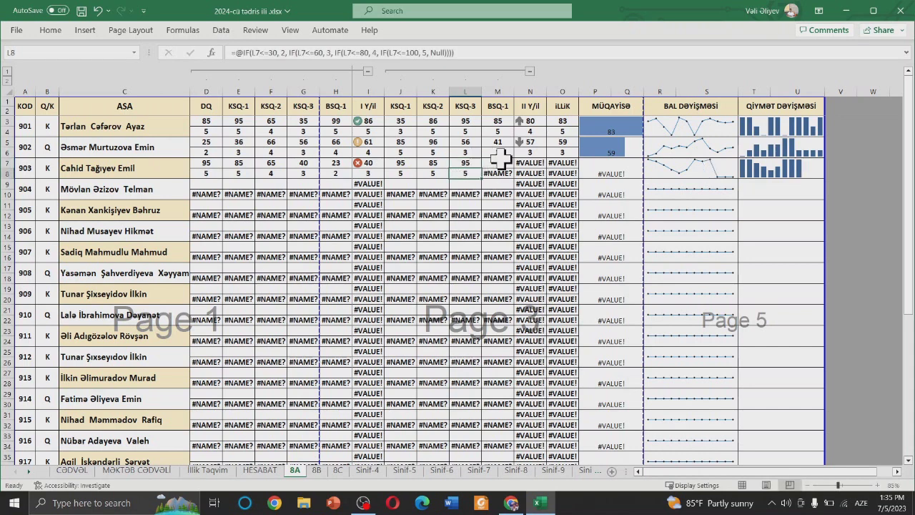
left_click(497, 163)
type("75")
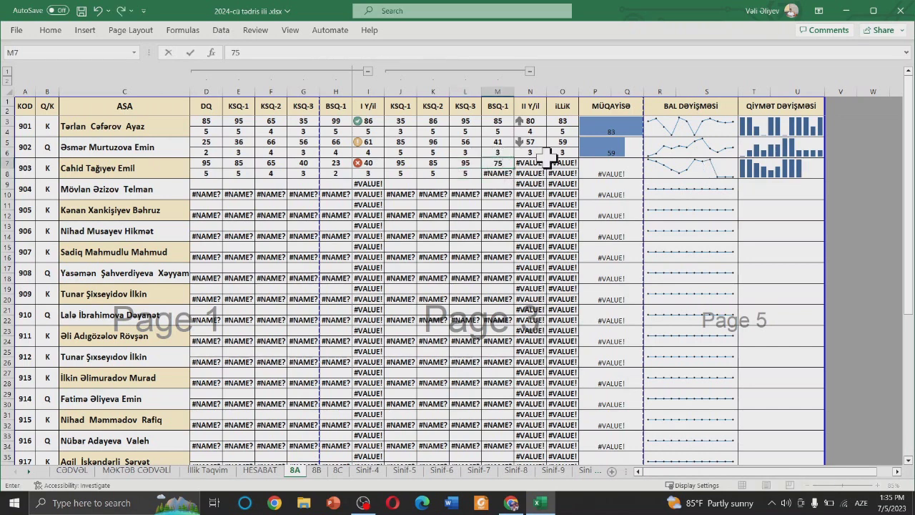
key("Return")
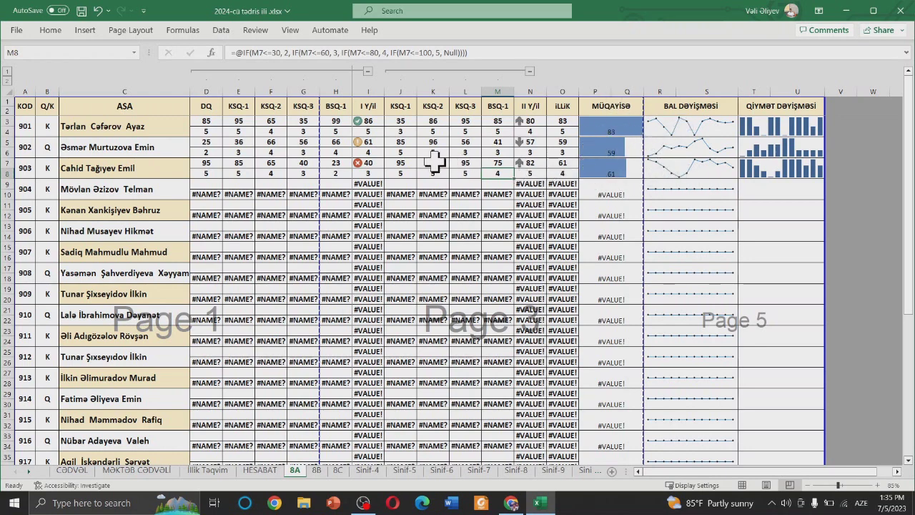
Lower J7 to 20 and K7 to 10, bringing the yearly grade to 51.
left_click(406, 163)
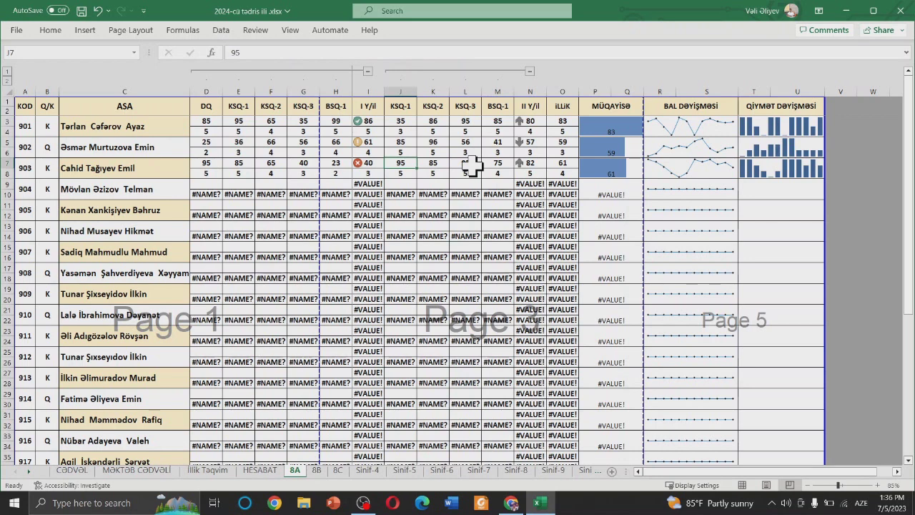
type("20")
key("Return")
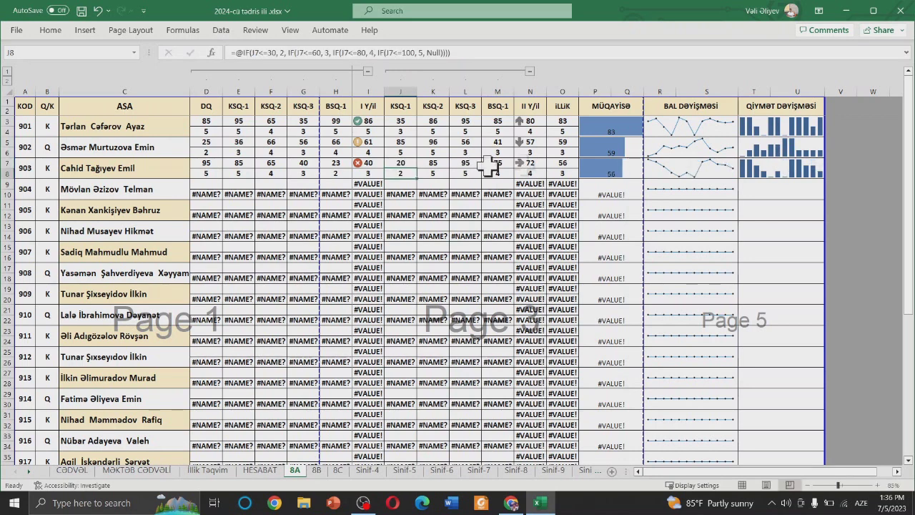
left_click(435, 163)
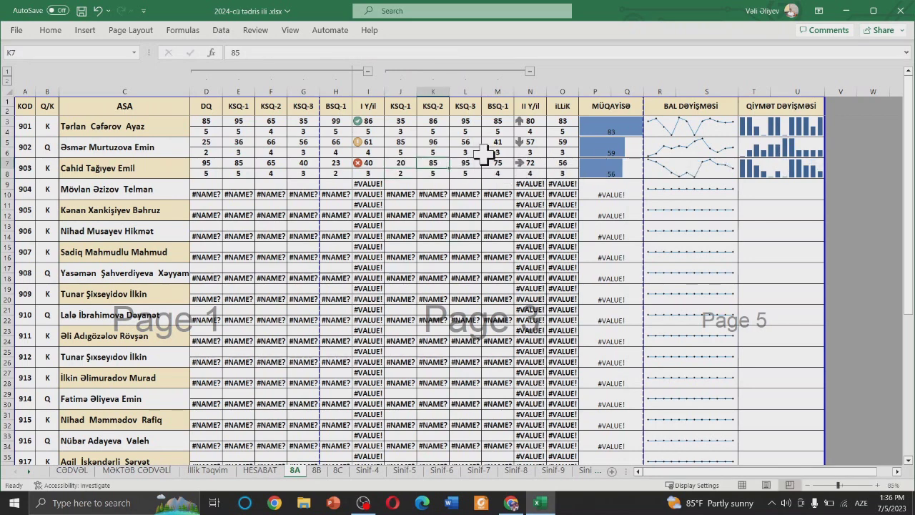
type("10")
key("Return")
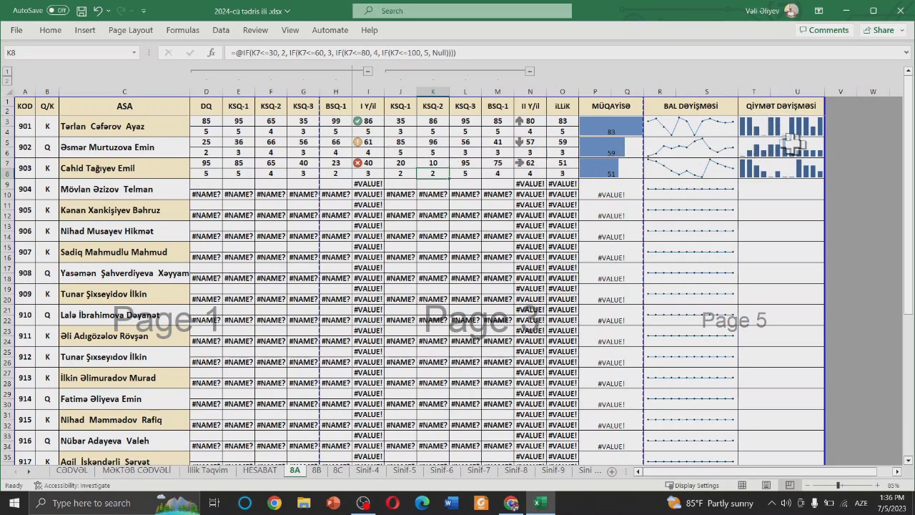
left_click(335, 121)
Submit 9999 in D9 and dismiss the DİQQƏT! 0–100 warning, leaving the cell empty.
scroll(369, 118, "up", 3)
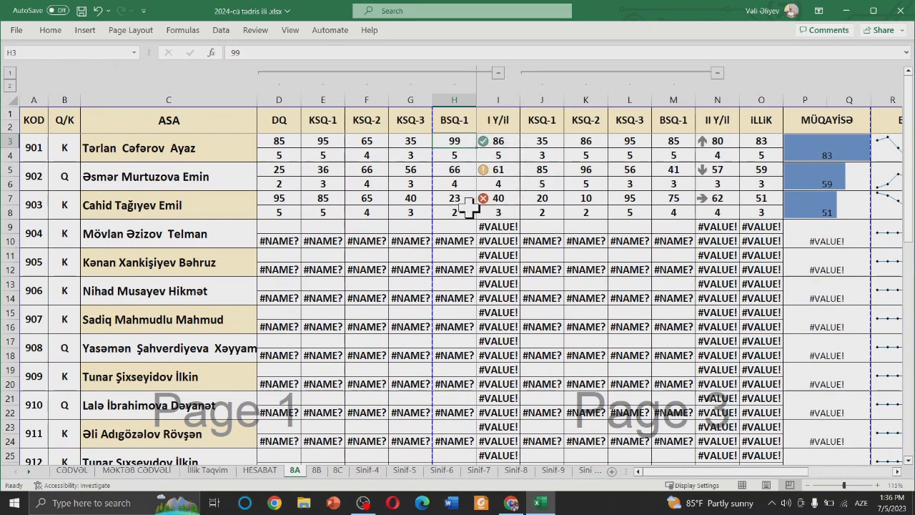
key("Left")
key("Left")
key("Left")
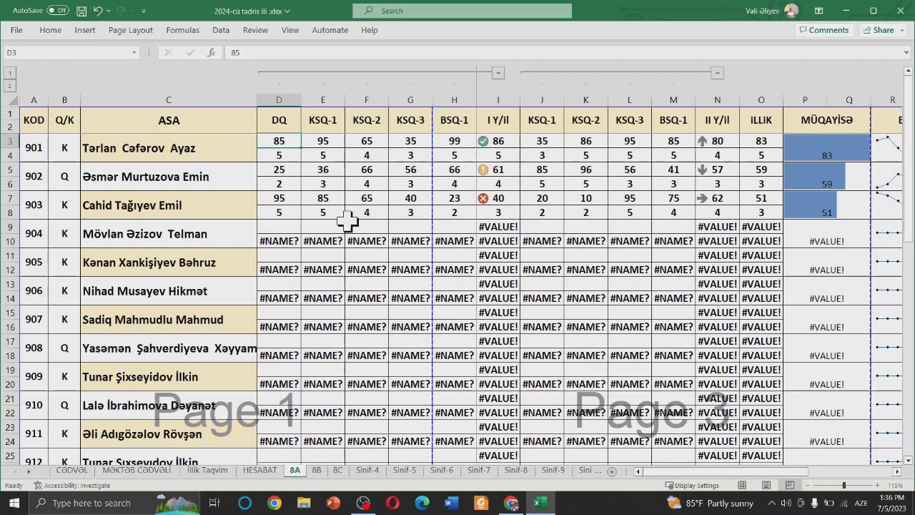
double_click(271, 225)
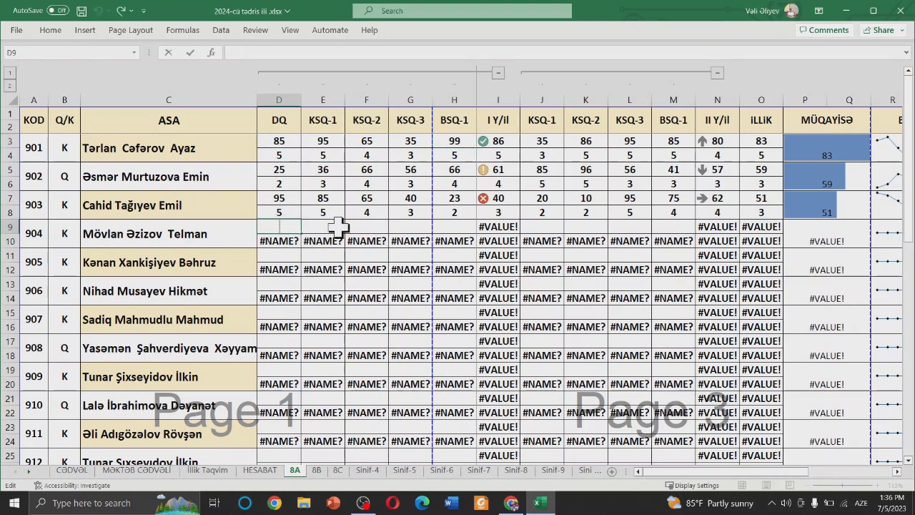
type("9999")
key("Return")
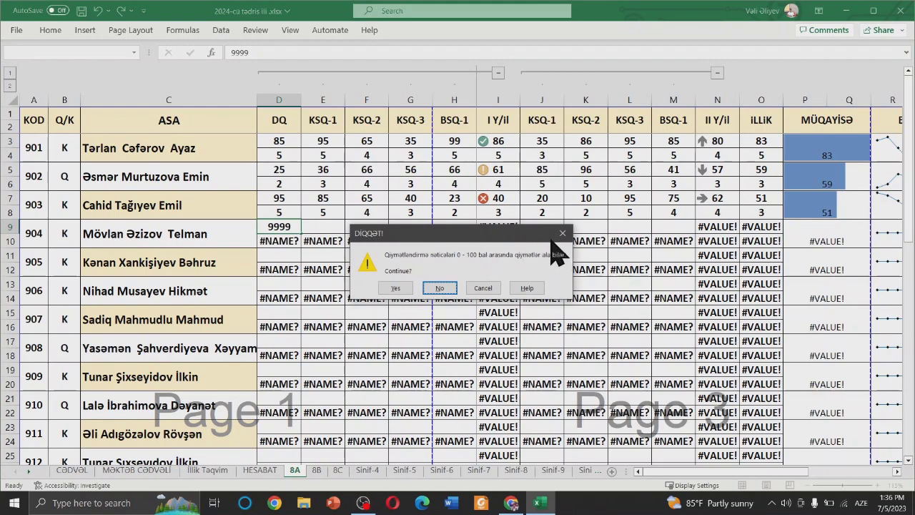
left_click(563, 233)
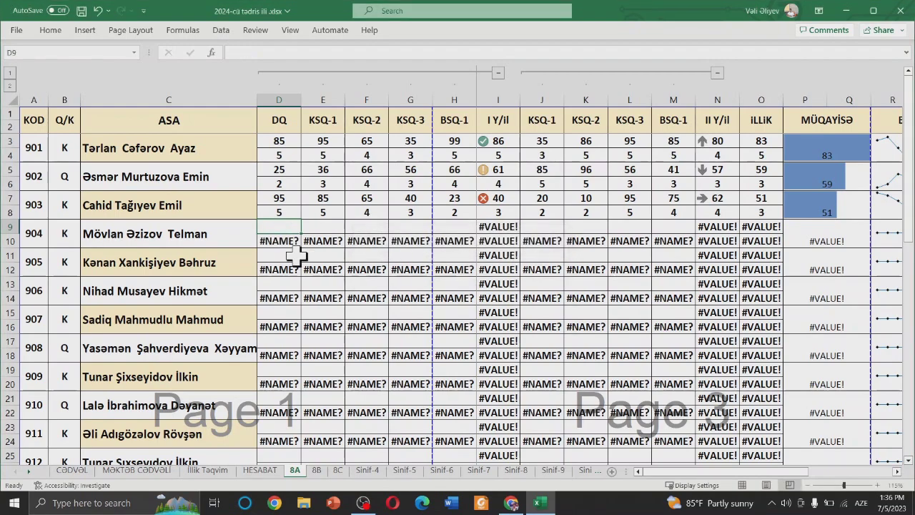
Scroll the 8A sheet down to the girls/boys summary and back, then open the 8B sheet.
scroll(297, 256, "down", 3)
scroll(297, 256, "down", 6)
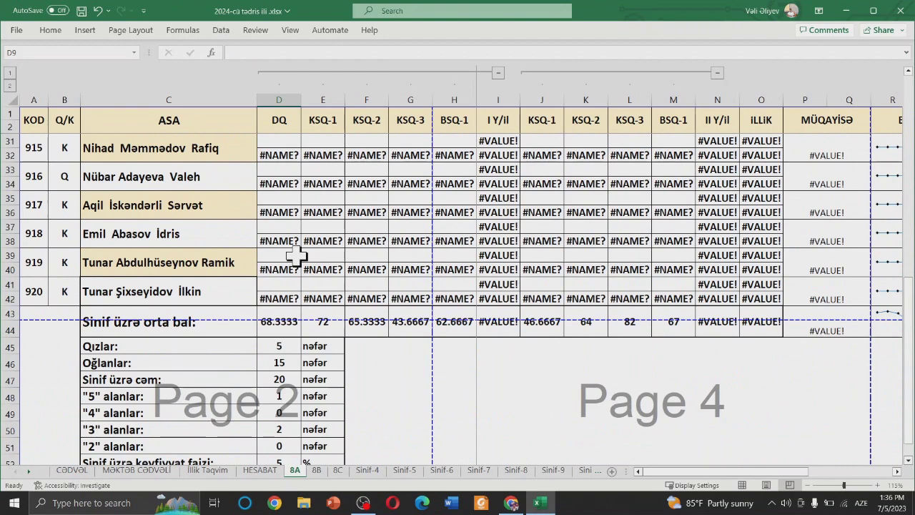
scroll(296, 255, "down", 2)
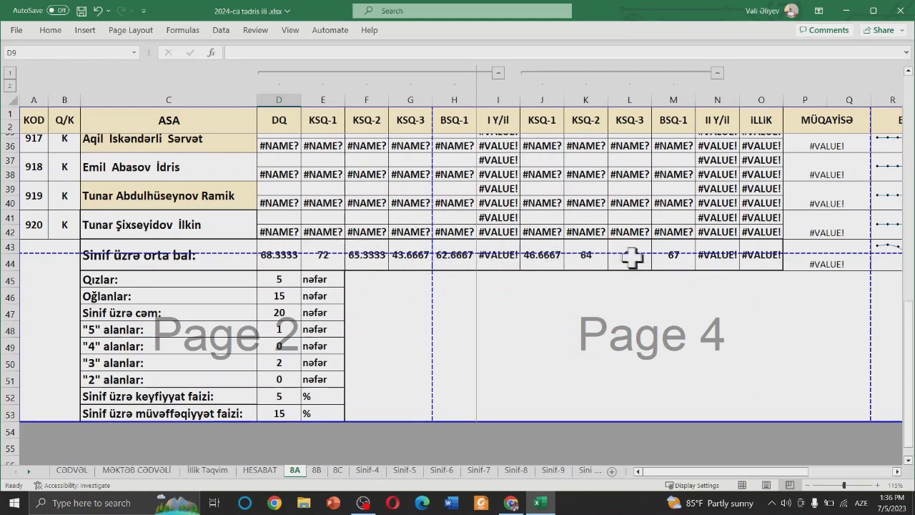
scroll(439, 250, "up", 5)
scroll(440, 250, "up", 6)
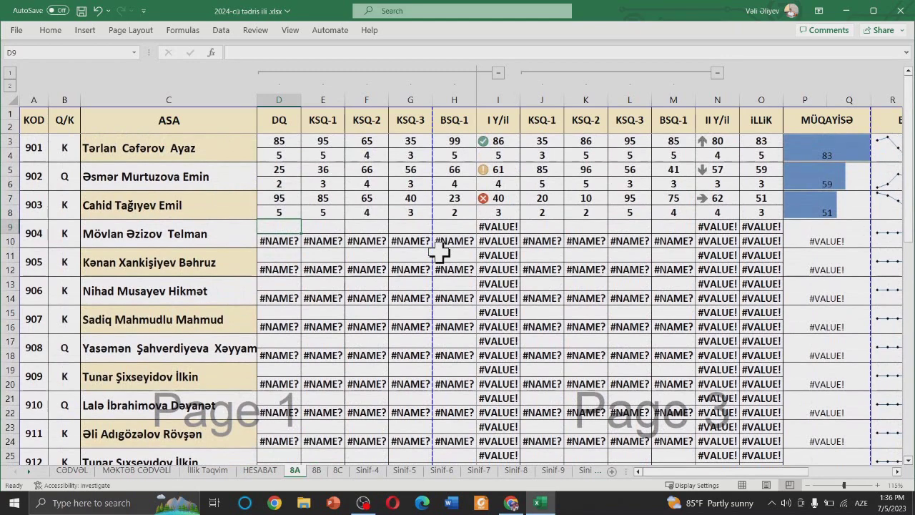
scroll(470, 241, "down", 1, "ctrl")
scroll(470, 241, "down", 1, "ctrl")
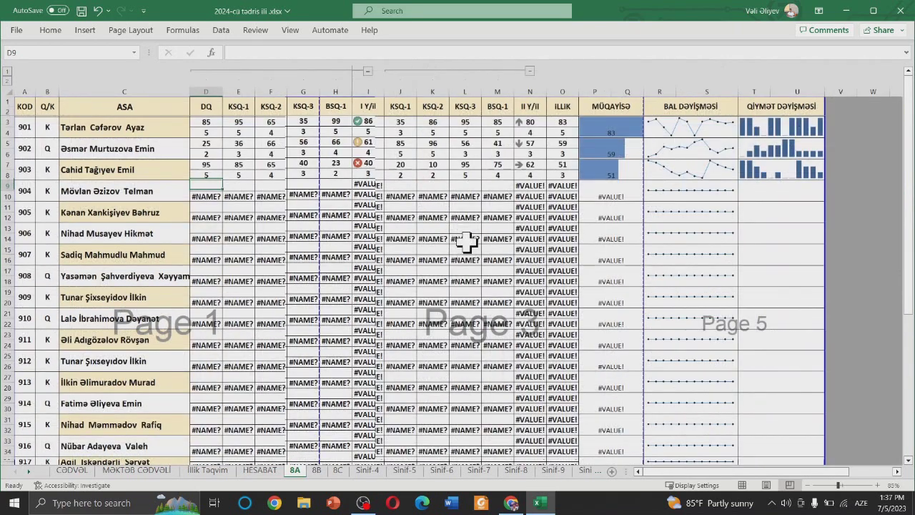
scroll(475, 243, "down", 1, "ctrl")
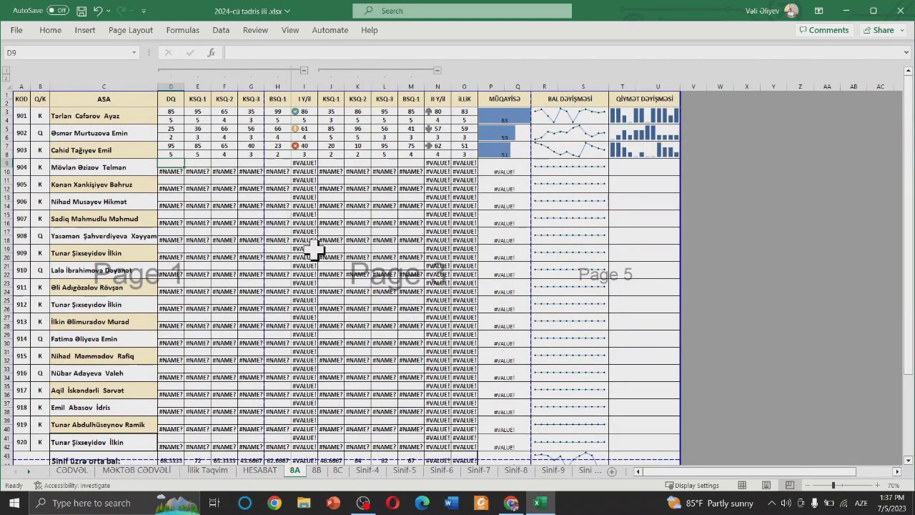
scroll(318, 243, "down", 1, "ctrl")
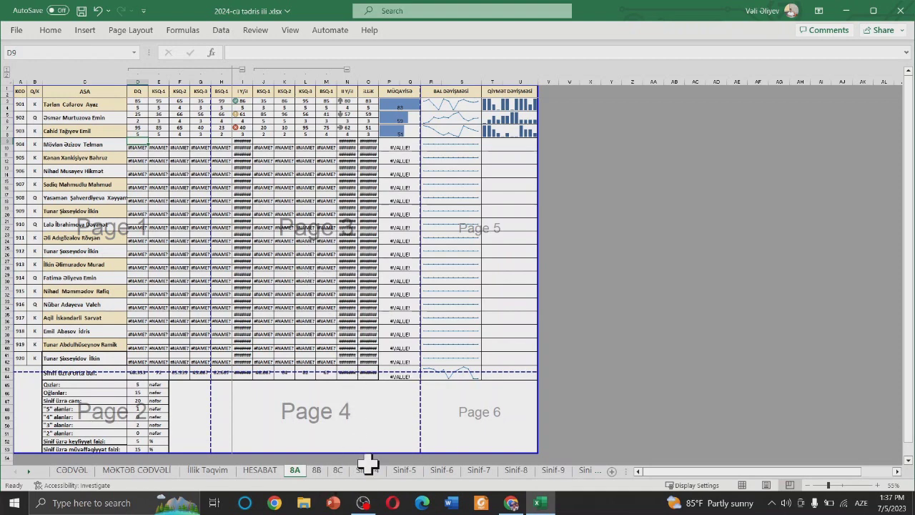
left_click(316, 470)
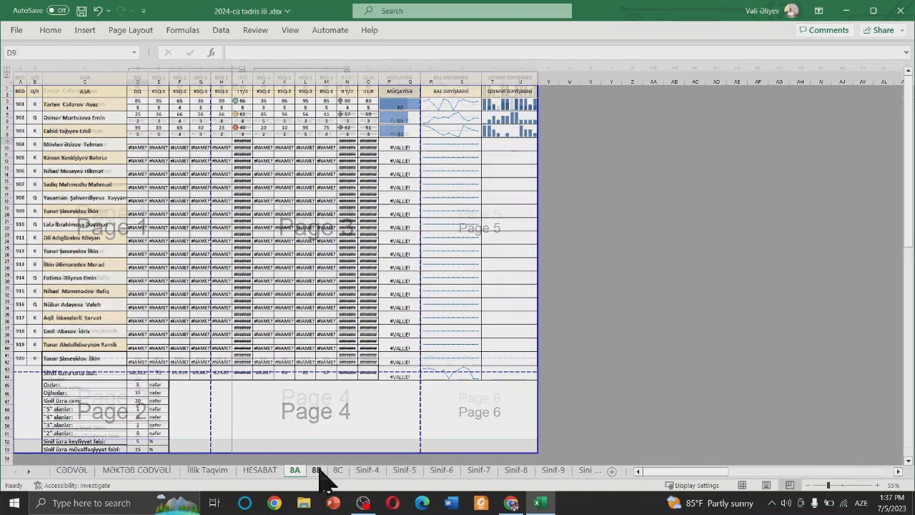